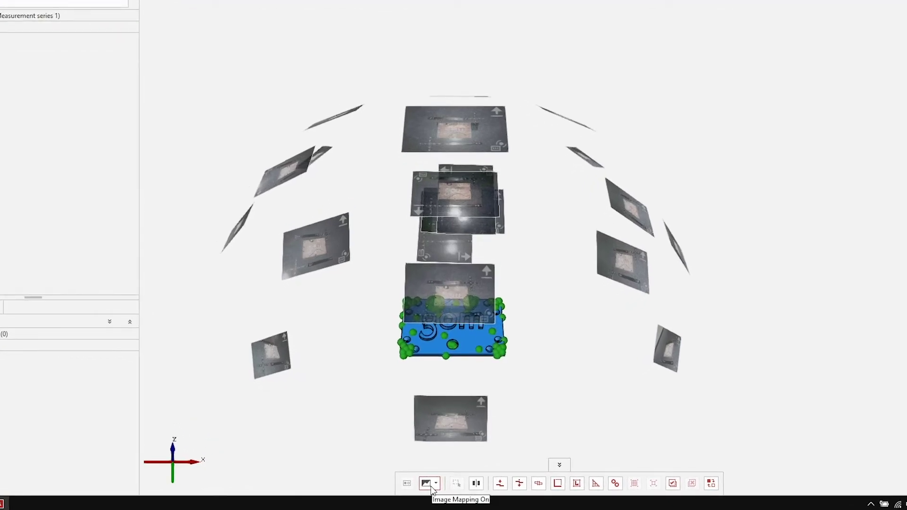
- Turn off the camera images, switch to the fitted Z top view, and pan the block into place
{"action": "left_click", "coordinate": [432, 489]}
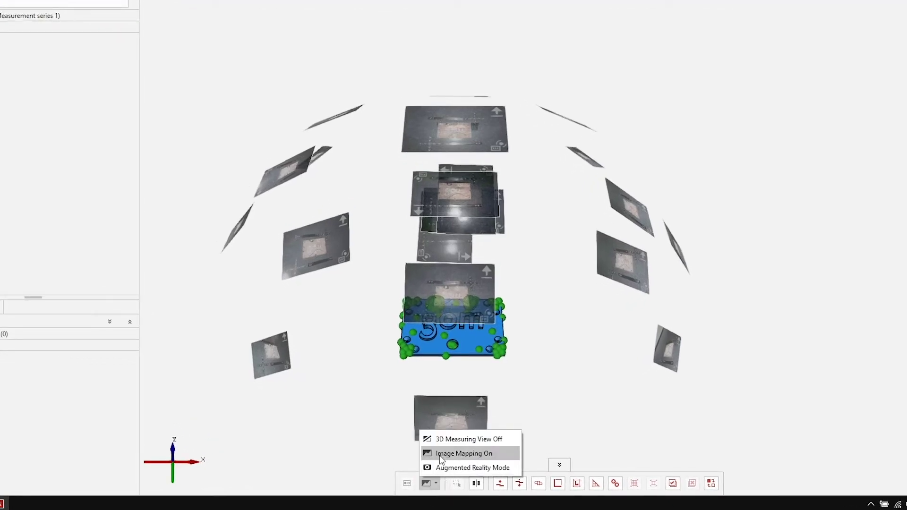
{"action": "left_click", "coordinate": [460, 454]}
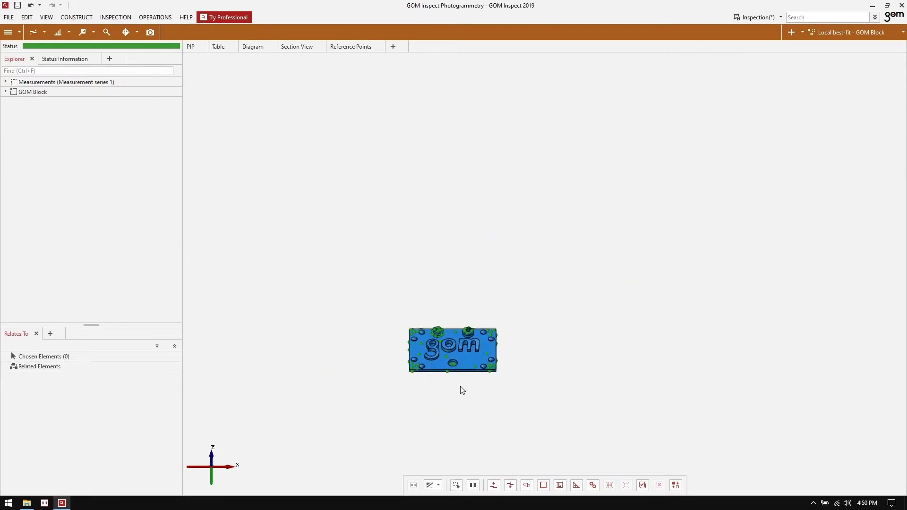
{"action": "left_click", "coordinate": [213, 468]}
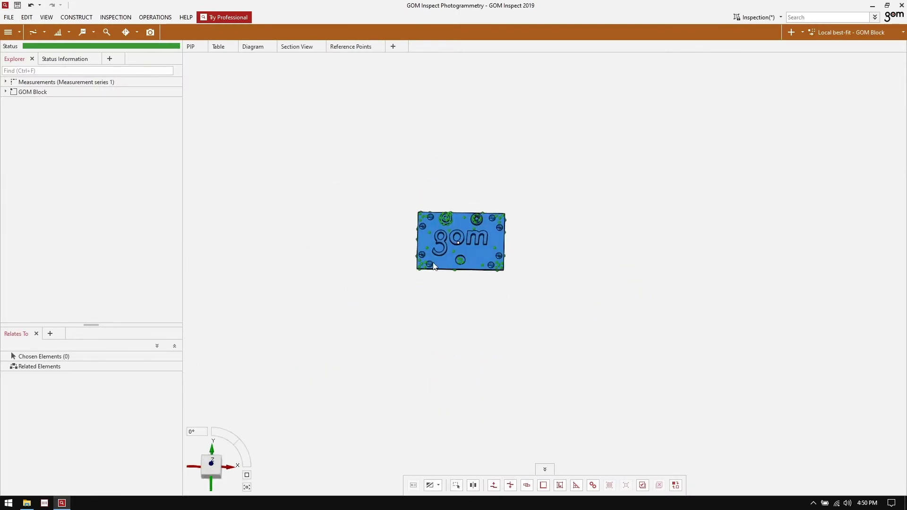
{"action": "right_click_drag", "start_coordinate": [459, 289], "coordinate": [514, 287]}
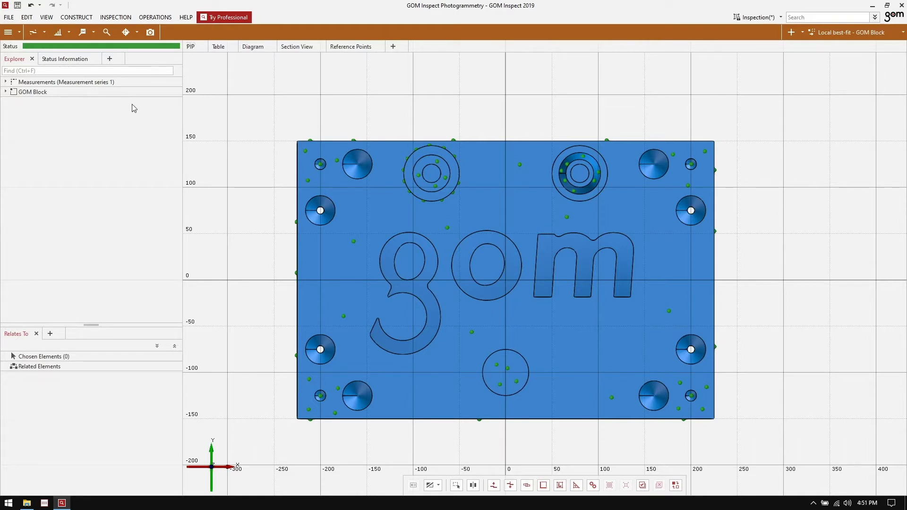
- Compare the entire actual mesh against the GOM Block nominal with ±0.1 mm tolerance as Surface comparison 1
{"action": "left_click", "coordinate": [43, 34]}
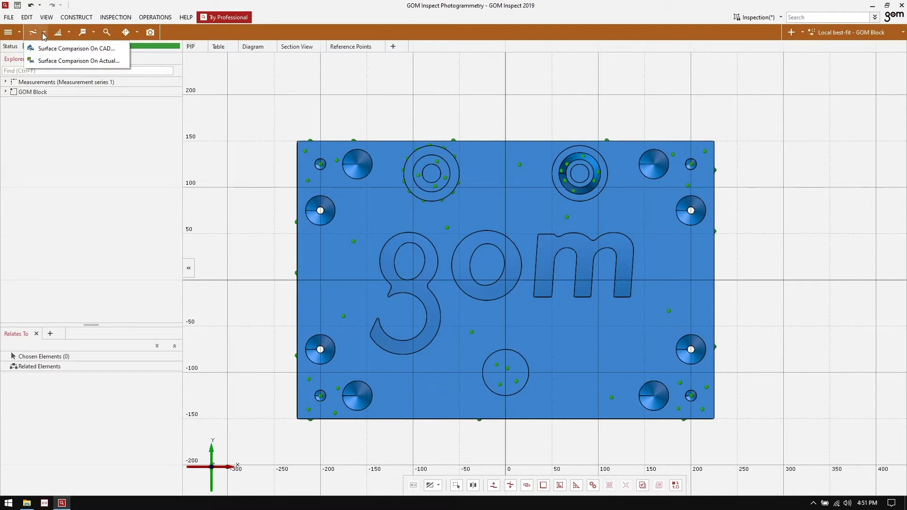
{"action": "left_click", "coordinate": [93, 61]}
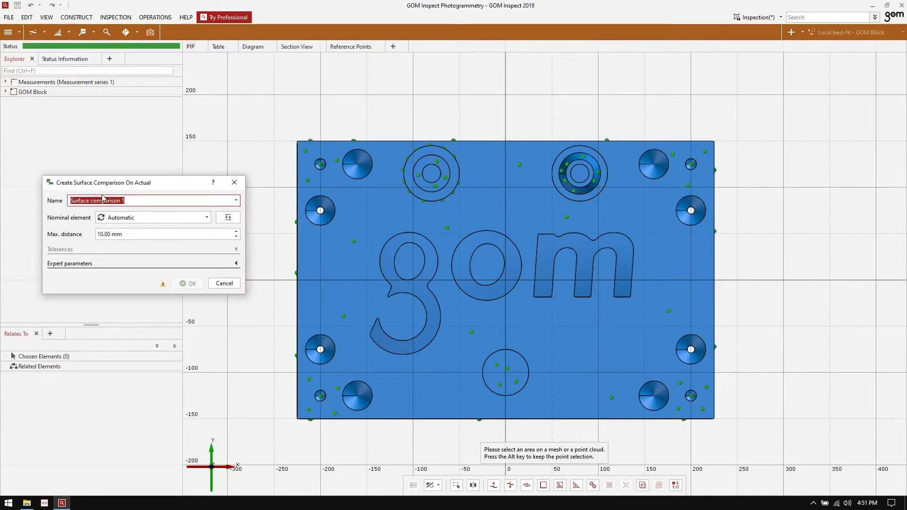
{"action": "left_click", "coordinate": [194, 220]}
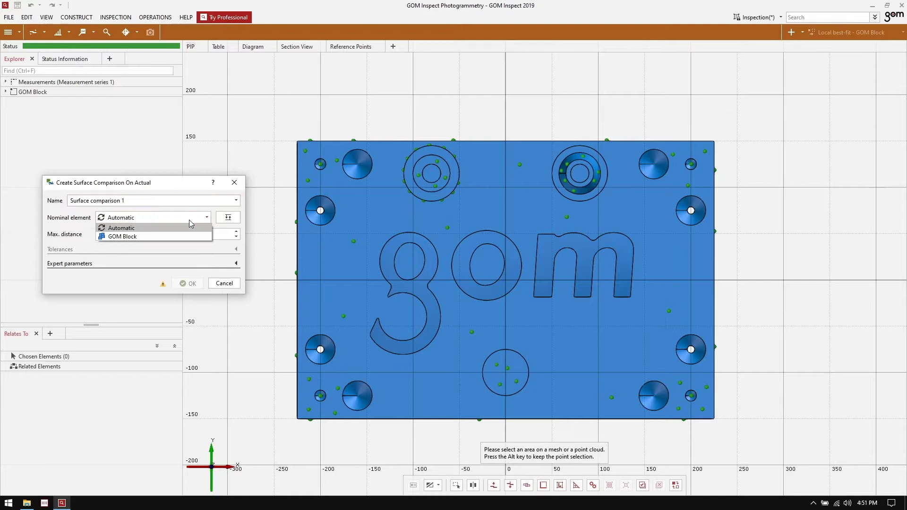
{"action": "left_click", "coordinate": [137, 237]}
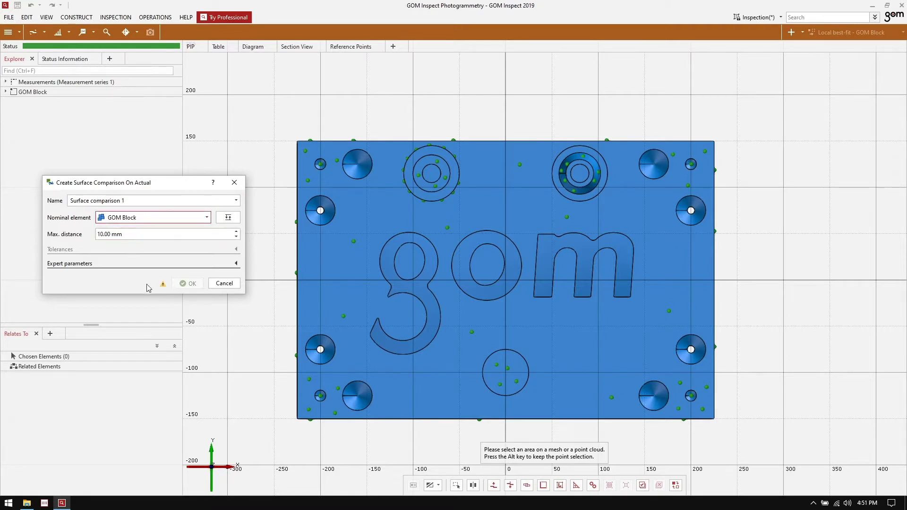
{"action": "mouse_move", "coordinate": [163, 285]}
{"action": "left_click", "coordinate": [644, 486]}
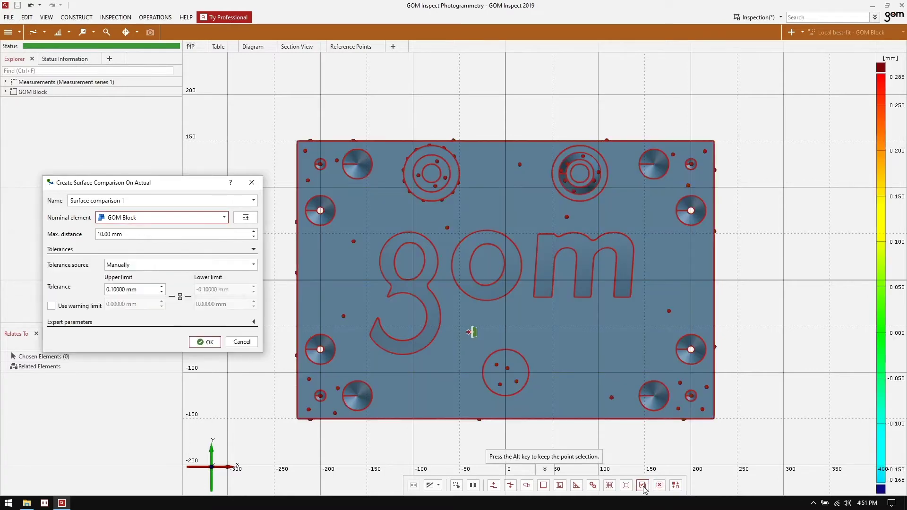
{"action": "left_click", "coordinate": [197, 342]}
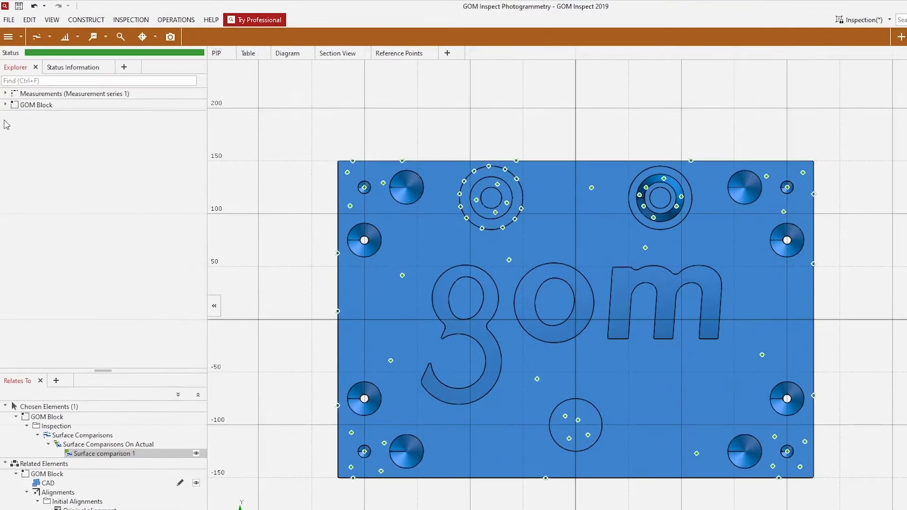
- Expand GOM Block > Inspection > Surface Comparisons in the Explorer to reveal Surface comparison 1
{"action": "left_click", "coordinate": [5, 105]}
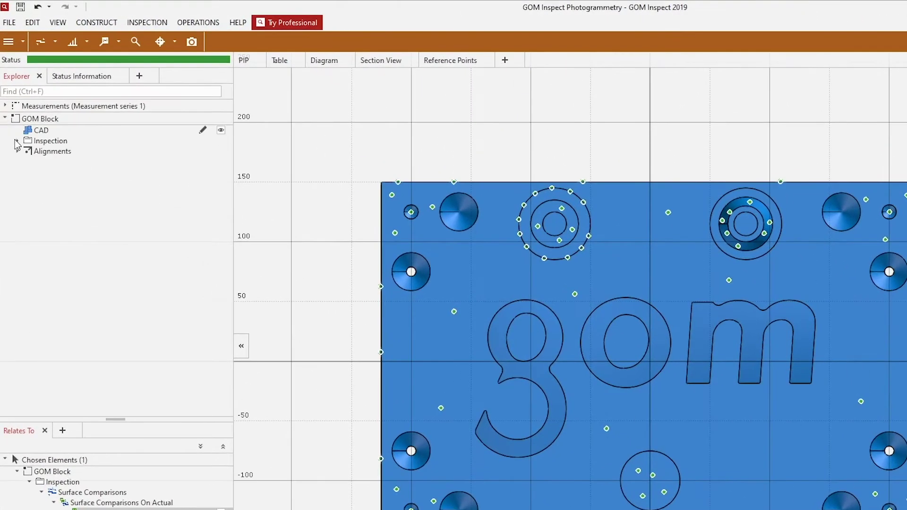
{"action": "left_click", "coordinate": [15, 125]}
{"action": "left_click", "coordinate": [28, 151]}
{"action": "left_click", "coordinate": [41, 162]}
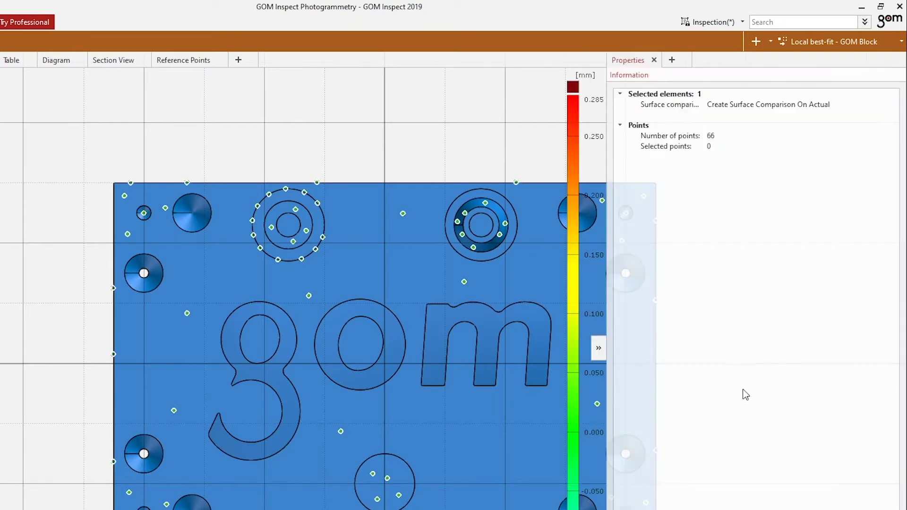
- Set Surface comparison 1's display size to Large in its properties
{"action": "left_click", "coordinate": [900, 348]}
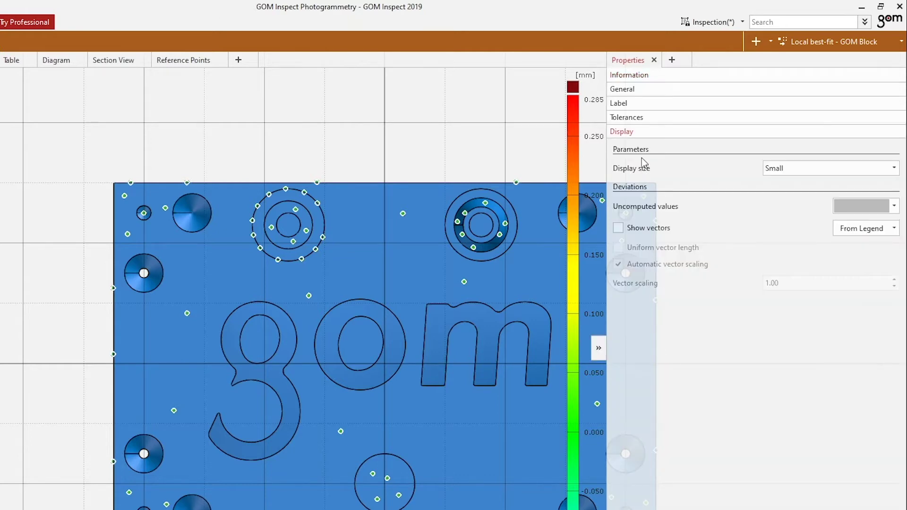
{"action": "left_click", "coordinate": [781, 169]}
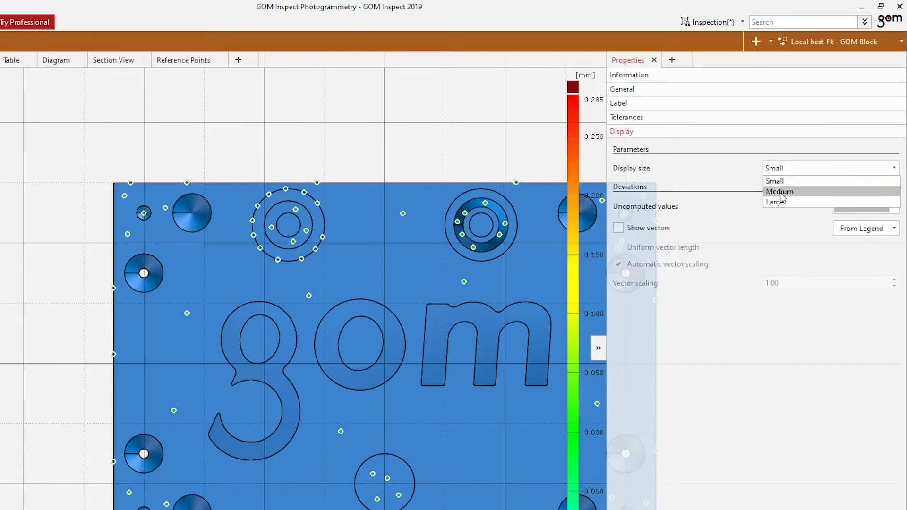
{"action": "left_click", "coordinate": [780, 201]}
{"action": "left_click", "coordinate": [603, 343]}
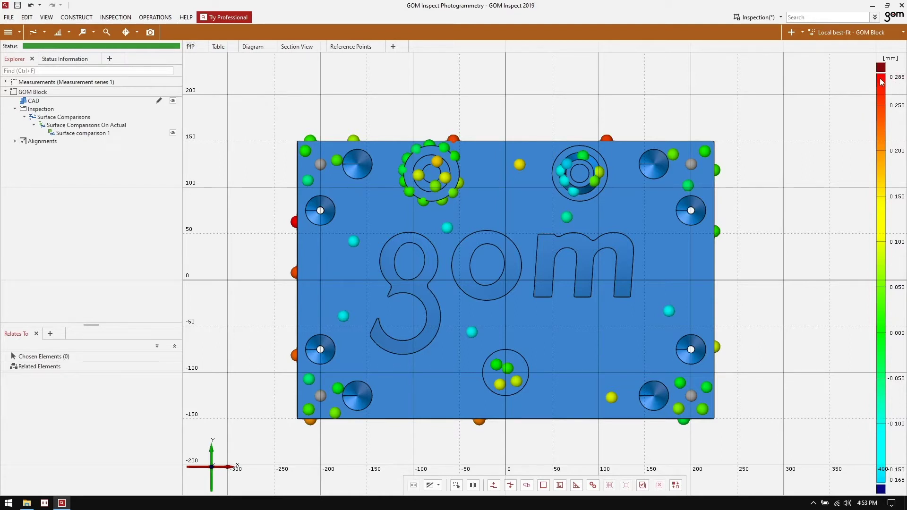
- Start Deviation Labels and place the +0.285 label on the red point at the left edge
{"action": "mouse_move", "coordinate": [901, 82]}
{"action": "left_click", "coordinate": [89, 33]}
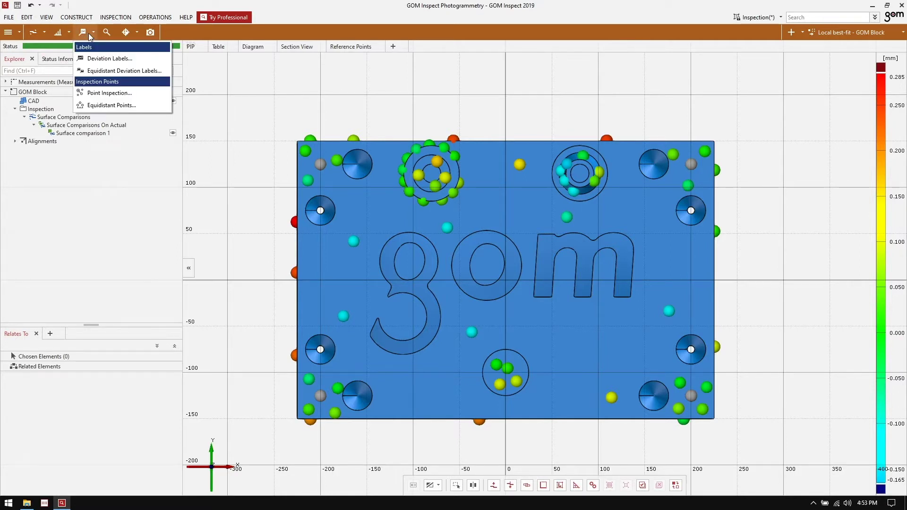
{"action": "left_click", "coordinate": [112, 58]}
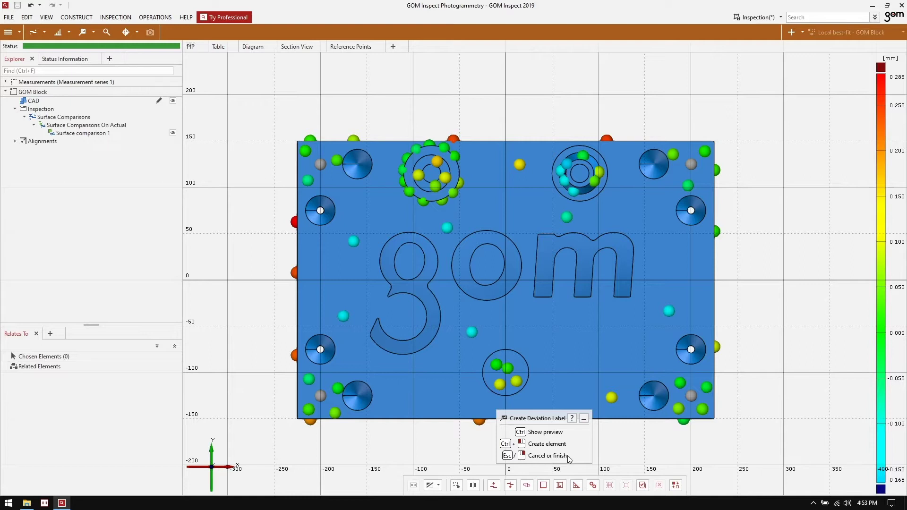
{"action": "left_click", "coordinate": [293, 223]}
{"action": "left_click", "coordinate": [294, 222], "text": "ctrl"}
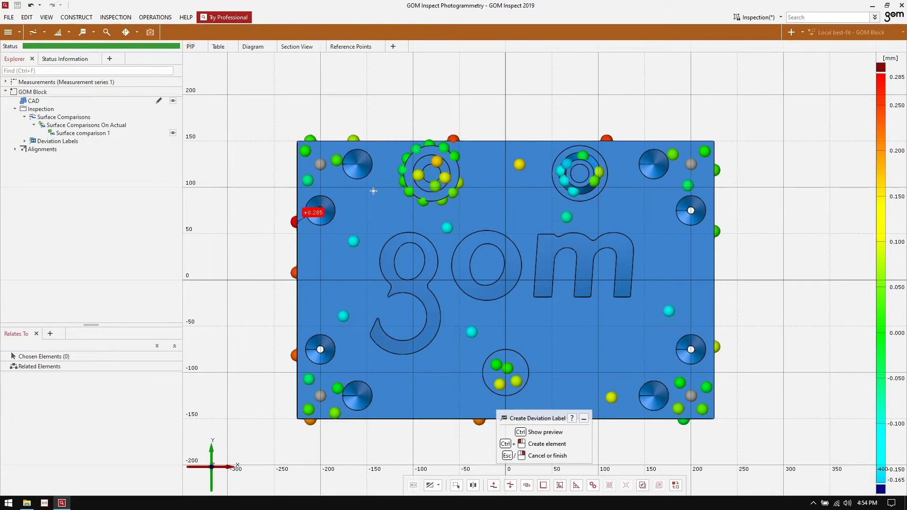
- Label seven more points, from +0.243 at the top edge to the right edge, then finish
{"action": "left_click", "coordinate": [453, 137]}
{"action": "left_click", "coordinate": [353, 241]}
{"action": "left_click", "coordinate": [472, 332]}
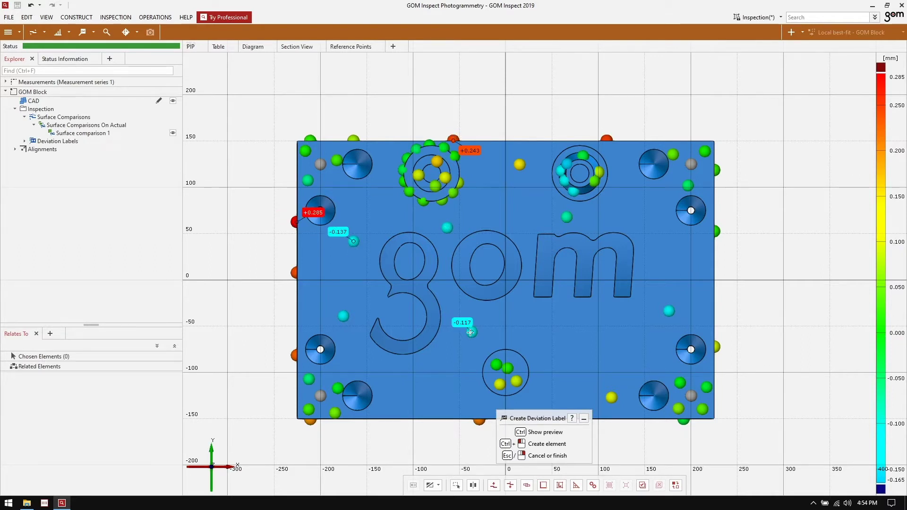
{"action": "left_click", "coordinate": [520, 164]}
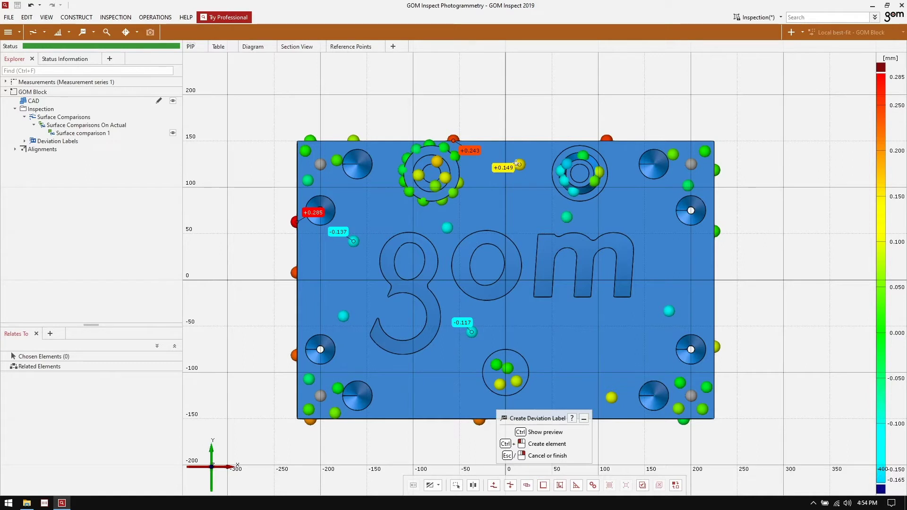
{"action": "left_click", "coordinate": [516, 381], "text": "ctrl"}
{"action": "left_click", "coordinate": [681, 384], "text": "ctrl"}
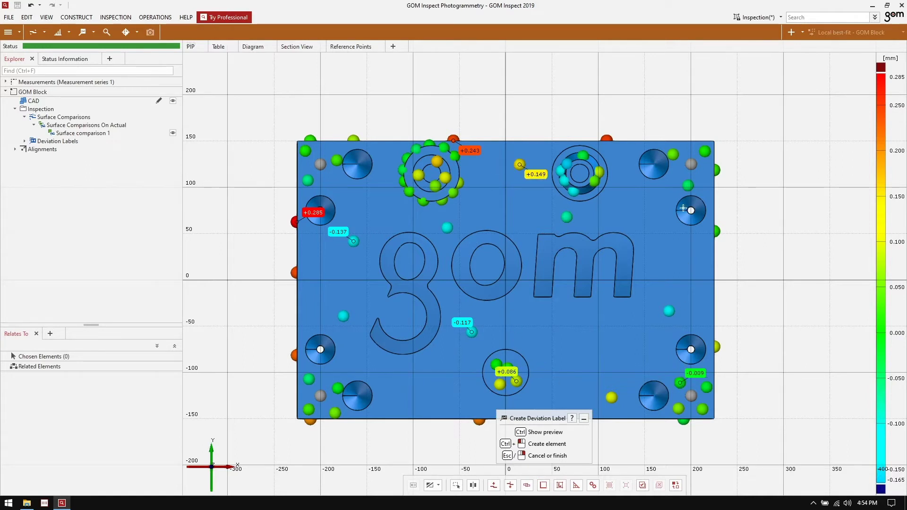
{"action": "left_click", "coordinate": [717, 231], "text": "ctrl"}
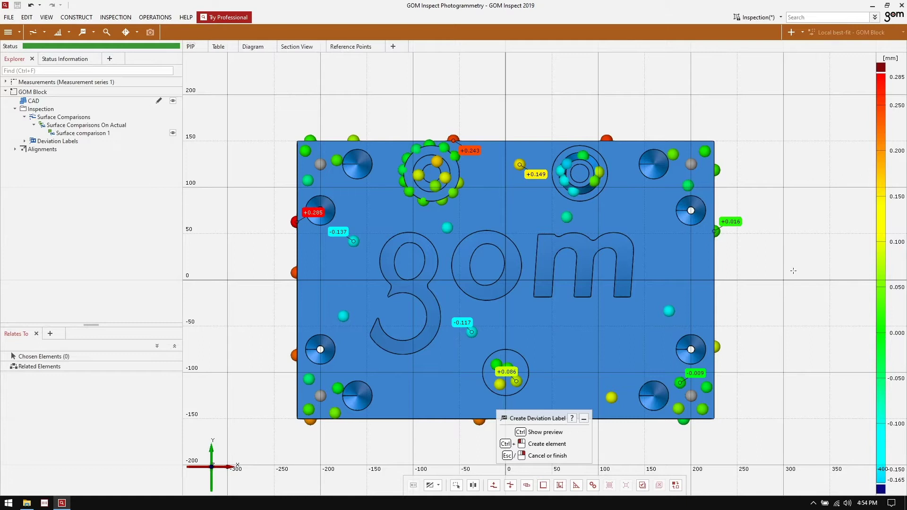
{"action": "key", "text": "Escape"}
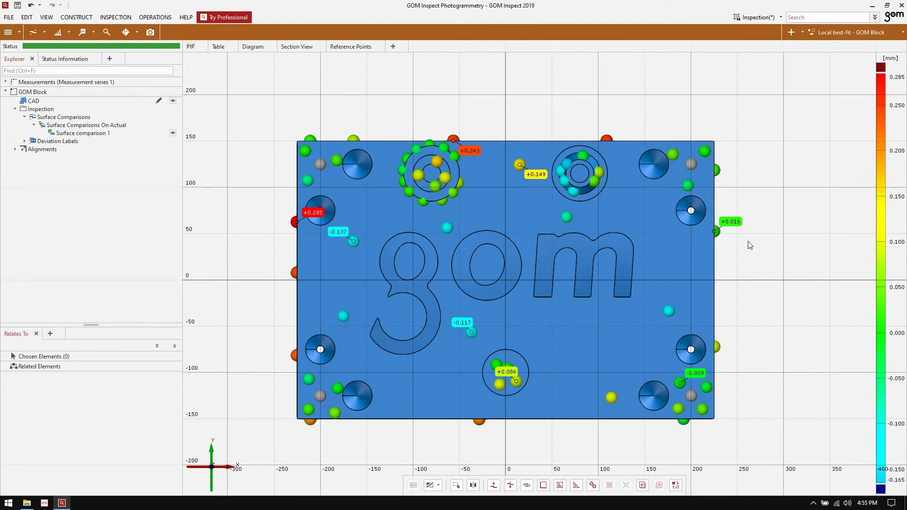
- Start an outer disc caliper with Point 1 on the block's left edge and Point 2 on its right edge
{"action": "left_click", "coordinate": [76, 17]}
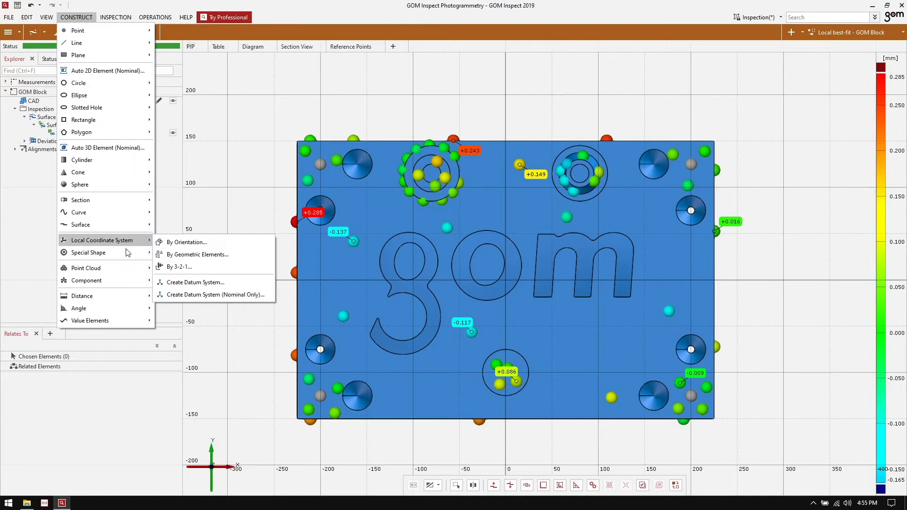
{"action": "mouse_move", "coordinate": [130, 298]}
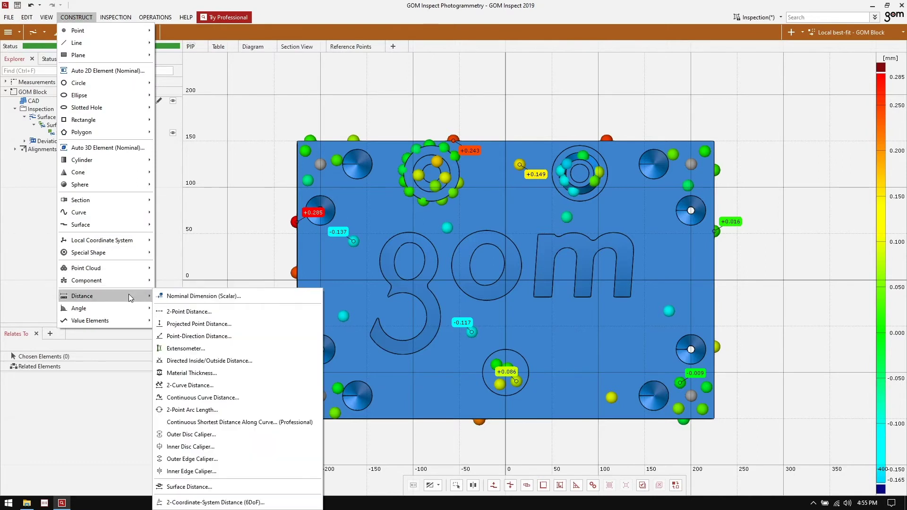
{"action": "left_click", "coordinate": [215, 435]}
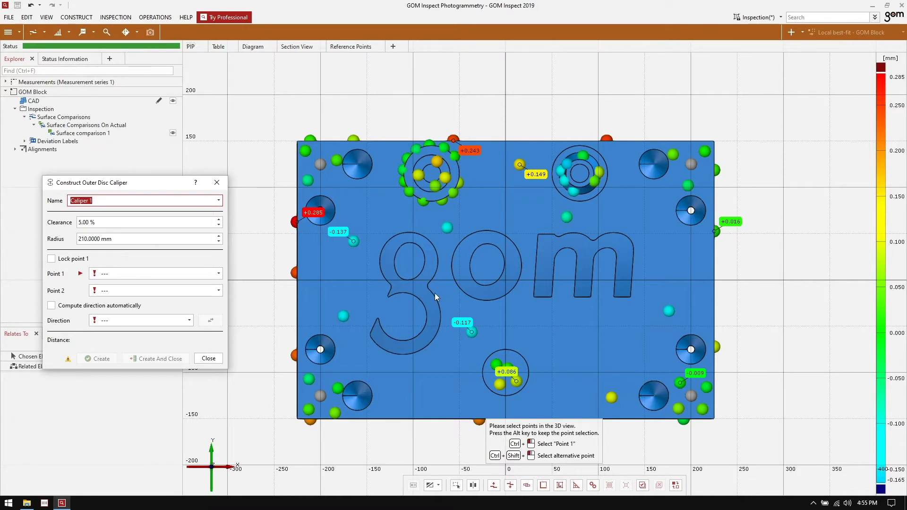
{"action": "left_click_drag", "start_coordinate": [435, 294], "coordinate": [473, 302]}
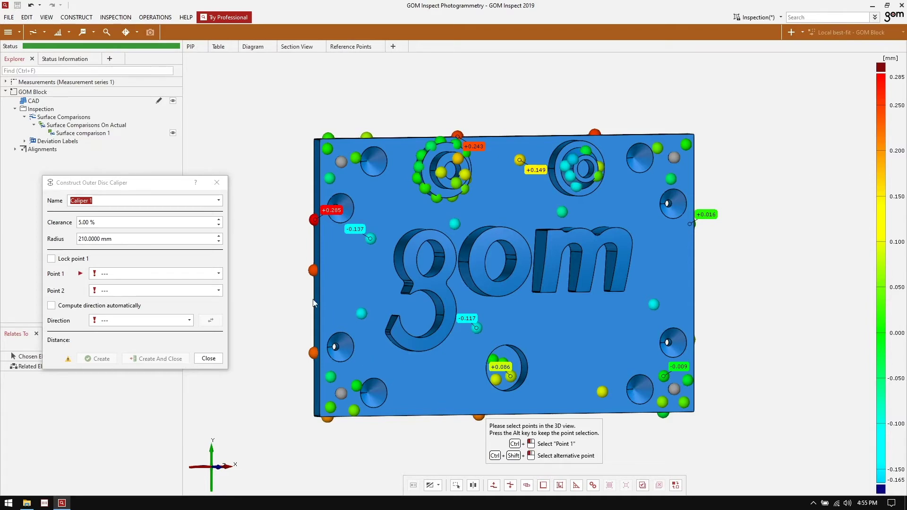
{"action": "scroll", "coordinate": [314, 303], "scroll_direction": "up", "scroll_amount": 5}
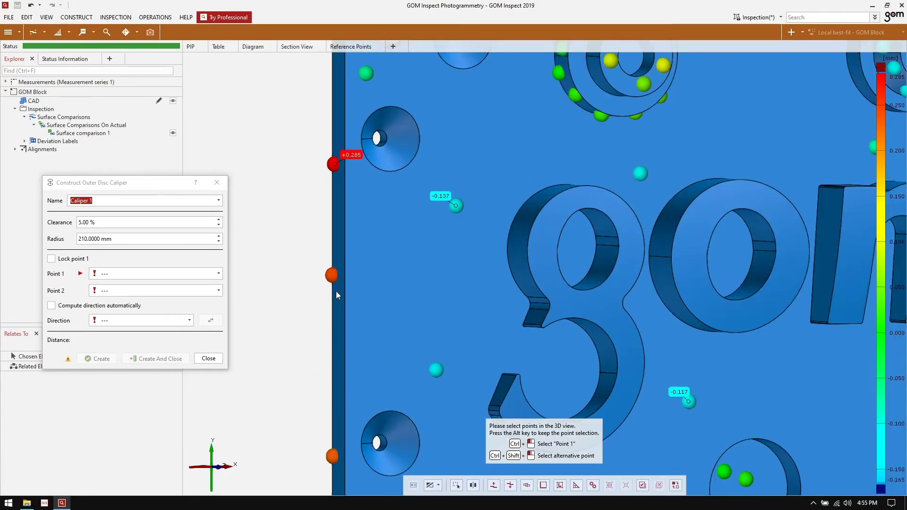
{"action": "left_click", "coordinate": [336, 291], "text": "ctrl"}
{"action": "scroll", "coordinate": [336, 291], "scroll_direction": "down", "scroll_amount": 5}
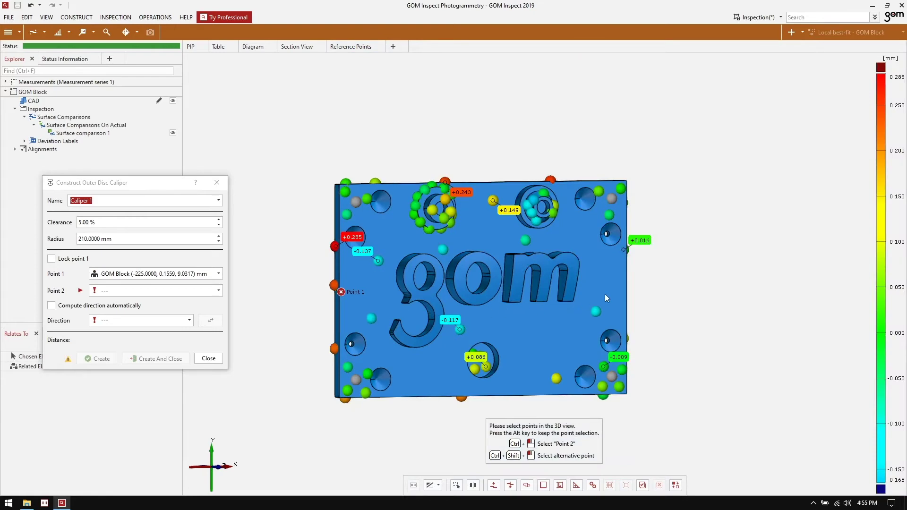
{"action": "scroll", "coordinate": [625, 288], "scroll_direction": "up", "scroll_amount": 5}
{"action": "left_click", "coordinate": [631, 288], "text": "ctrl"}
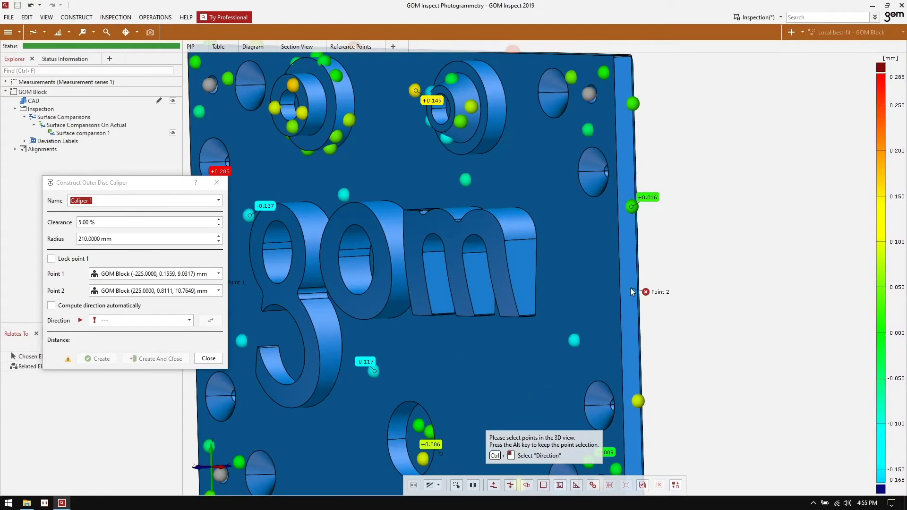
{"action": "scroll", "coordinate": [631, 288], "scroll_direction": "down", "scroll_amount": 5}
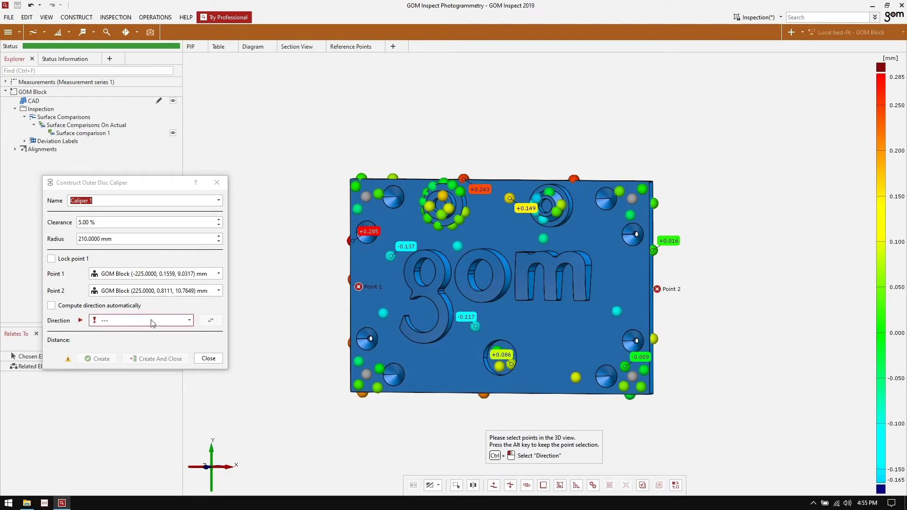
- Set the caliper direction to X+ and rotate the view so the discs appear edge-on
{"action": "left_click", "coordinate": [212, 467]}
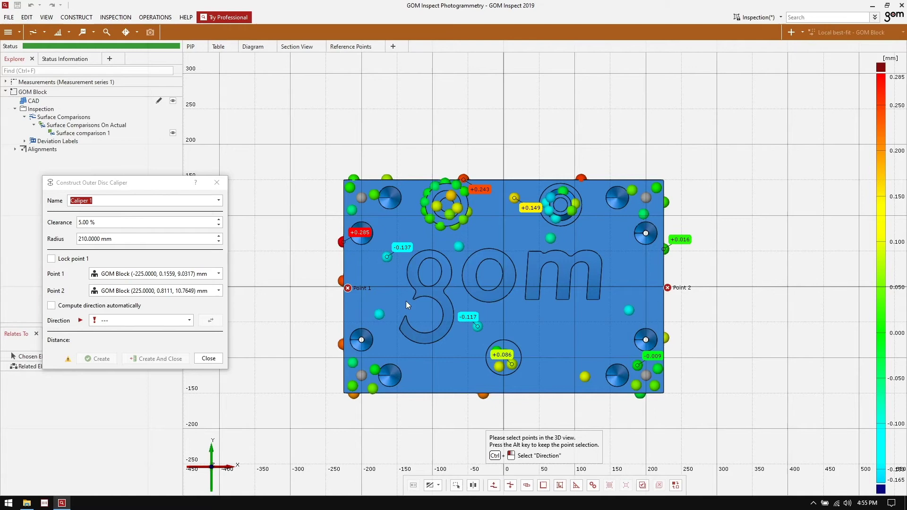
{"action": "left_click", "coordinate": [188, 321]}
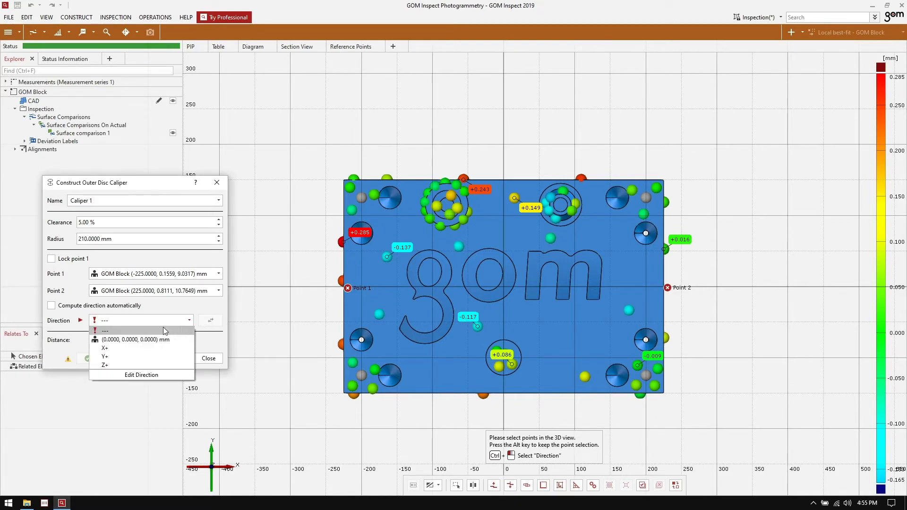
{"action": "left_click", "coordinate": [118, 344]}
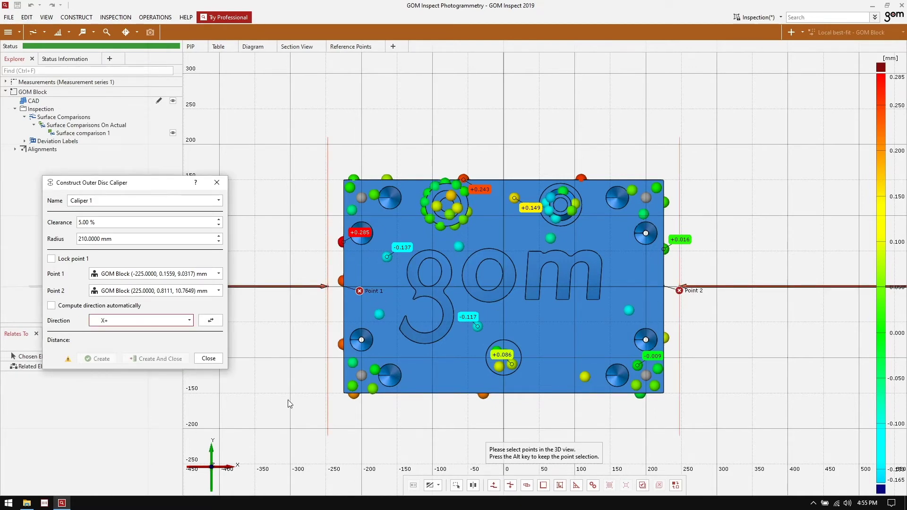
{"action": "left_click", "coordinate": [304, 386]}
{"action": "left_click_drag", "start_coordinate": [304, 385], "coordinate": [450, 407]}
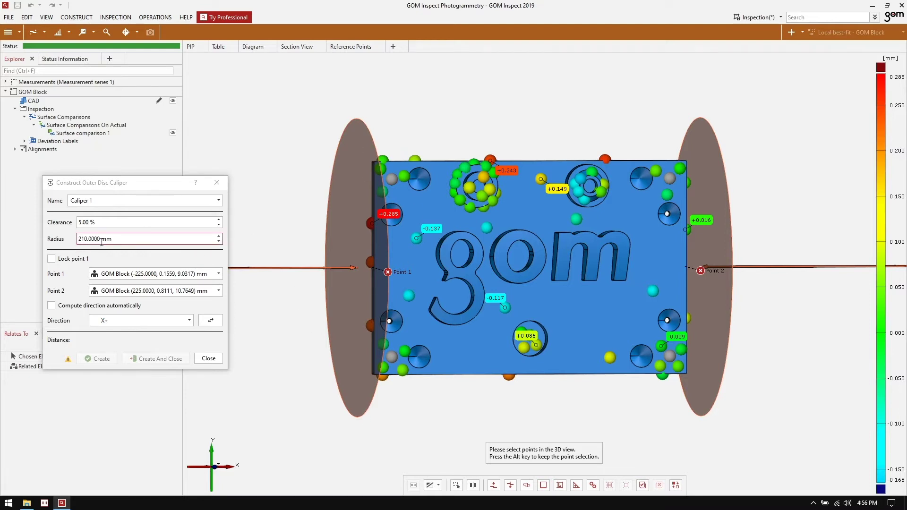
{"action": "left_click_drag", "start_coordinate": [502, 409], "coordinate": [481, 411]}
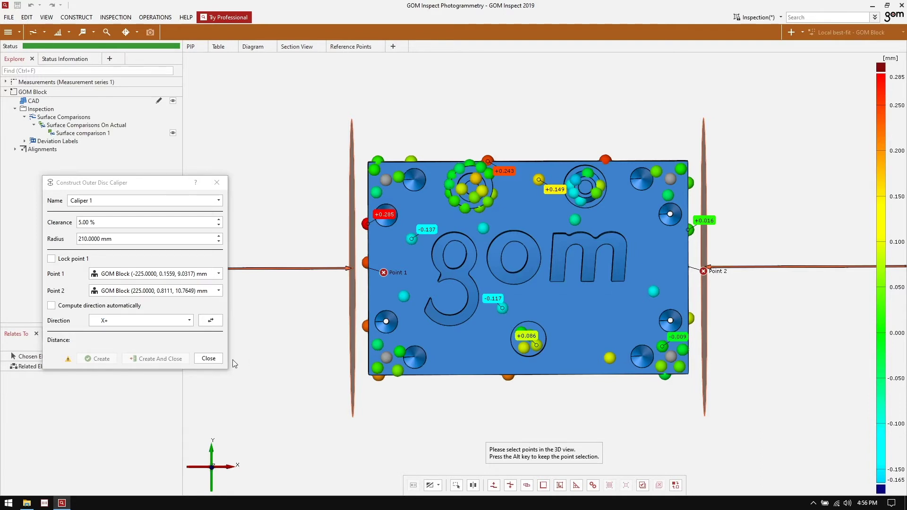
- Create Caliper 1 from all points and position the navigation widget near the block's top-left
{"action": "mouse_move", "coordinate": [71, 362]}
{"action": "left_click", "coordinate": [641, 486]}
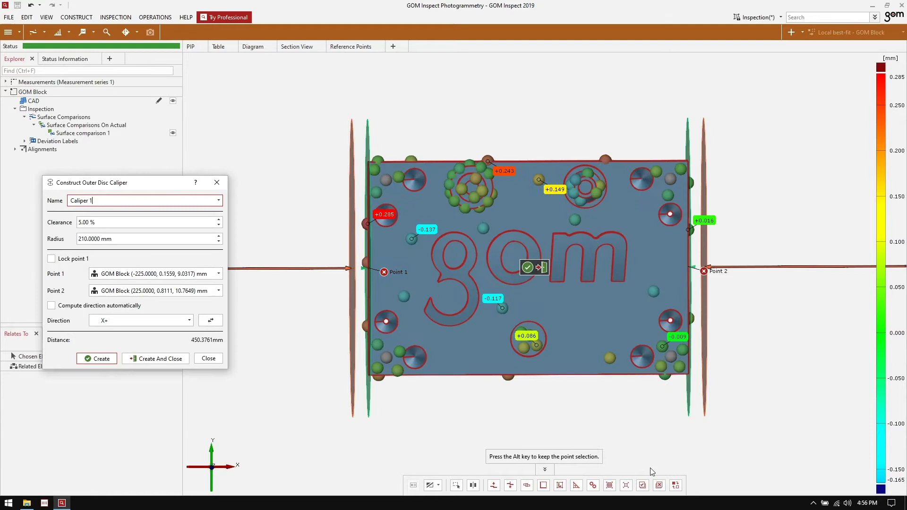
{"action": "left_click", "coordinate": [157, 359]}
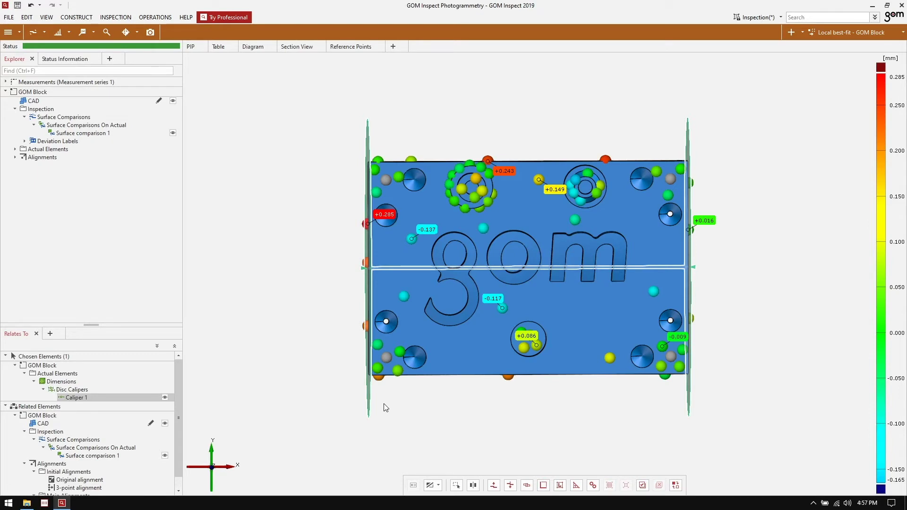
{"action": "left_click", "coordinate": [256, 127]}
{"action": "left_click", "coordinate": [777, 98]}
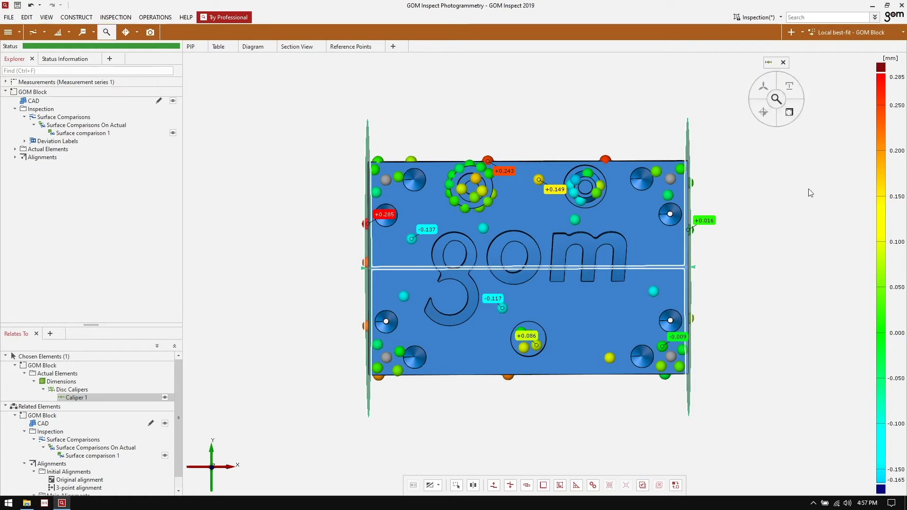
{"action": "left_click", "coordinate": [808, 435]}
{"action": "left_click", "coordinate": [302, 446]}
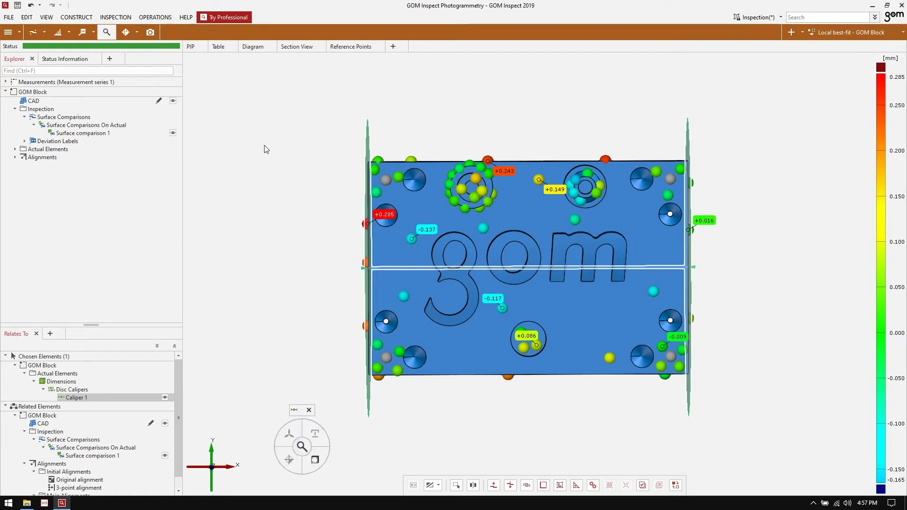
{"action": "left_click", "coordinate": [256, 132]}
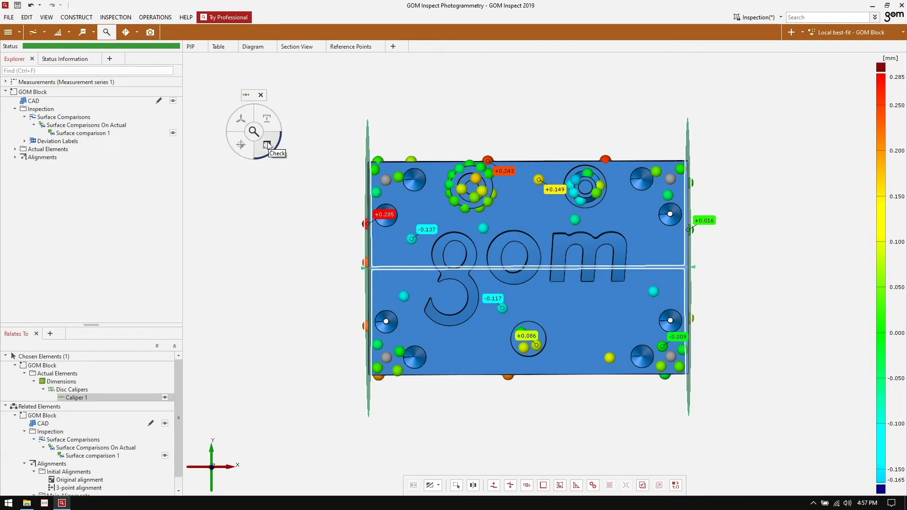
- Add a distance check to Caliper 1 with a nominal value of 450 mm
{"action": "left_click", "coordinate": [267, 145]}
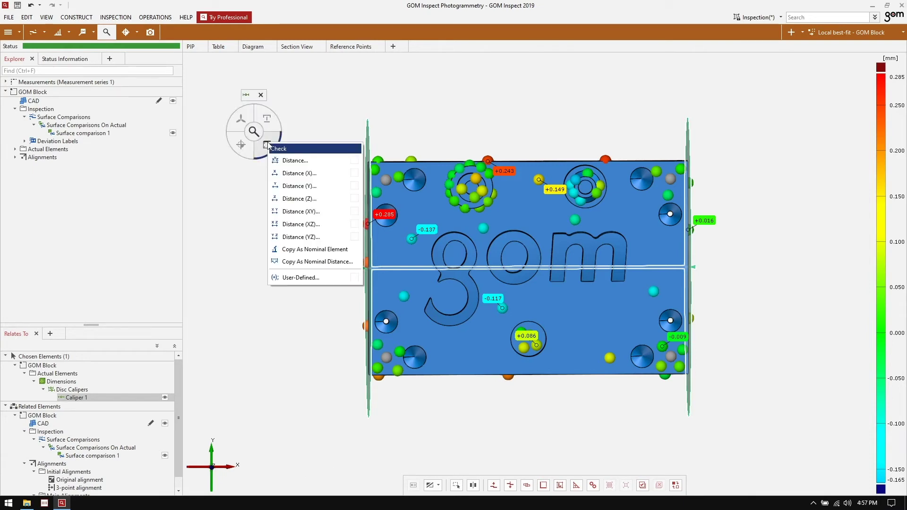
{"action": "left_click", "coordinate": [305, 160]}
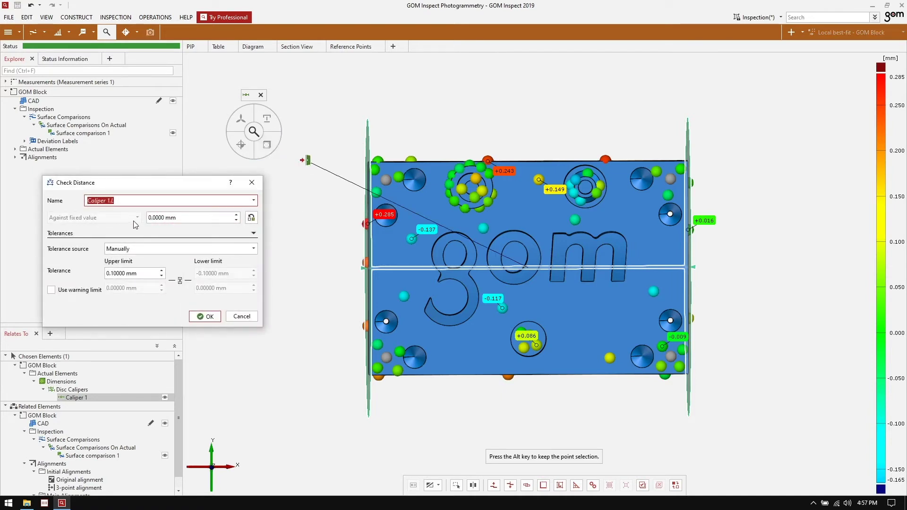
{"action": "left_click", "coordinate": [164, 216]}
{"action": "double_click", "coordinate": [164, 216]}
{"action": "type", "text": "450"}
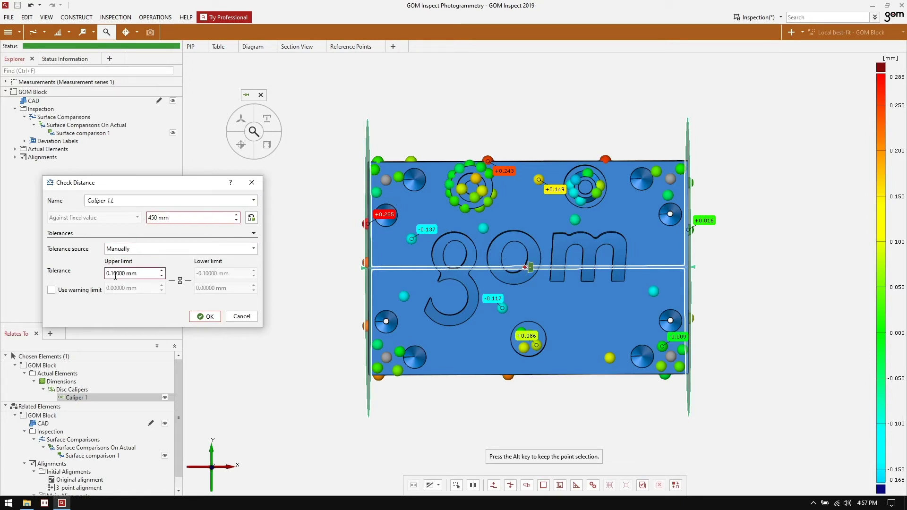
{"action": "left_click", "coordinate": [203, 316]}
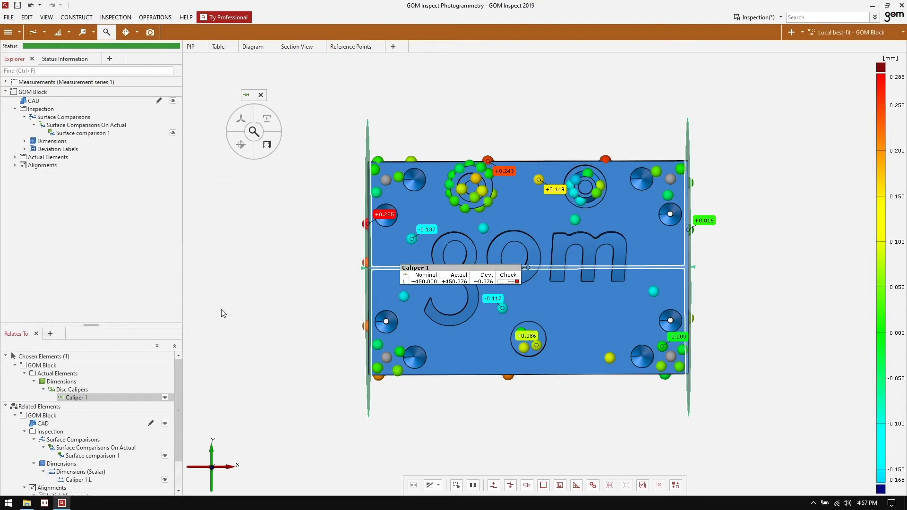
- Move the Caliper 1.L width dimension line above the block's top edge, with its label above it
{"action": "left_click_drag", "start_coordinate": [456, 271], "coordinate": [473, 254]}
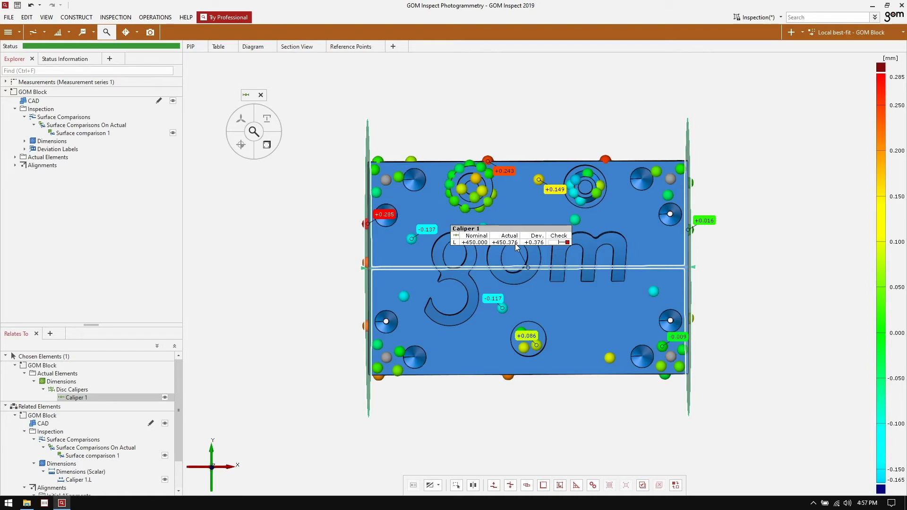
{"action": "left_click", "coordinate": [543, 127]}
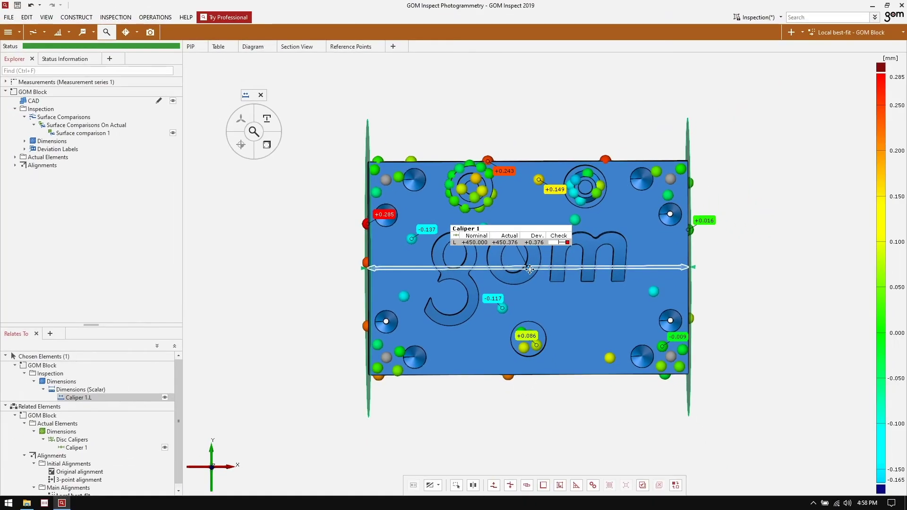
{"action": "left_click_drag", "start_coordinate": [529, 264], "coordinate": [532, 99]}
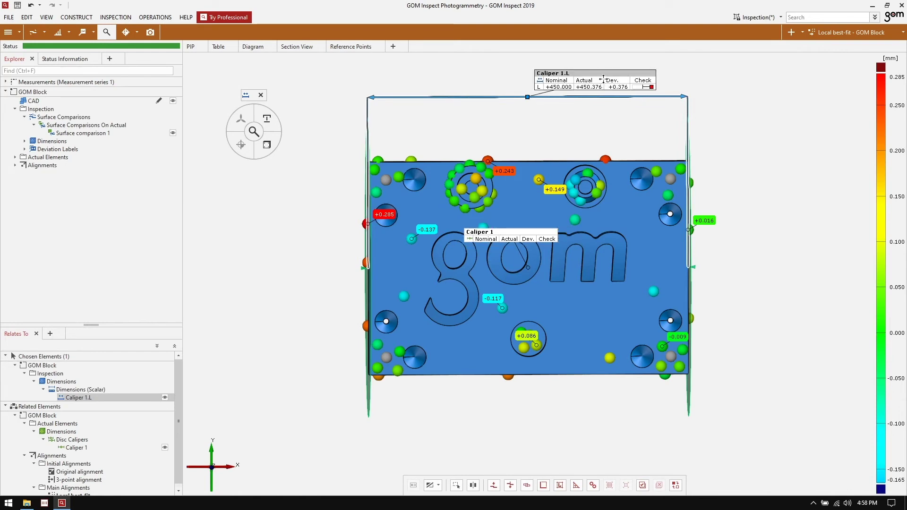
{"action": "left_click_drag", "start_coordinate": [603, 82], "coordinate": [545, 93]}
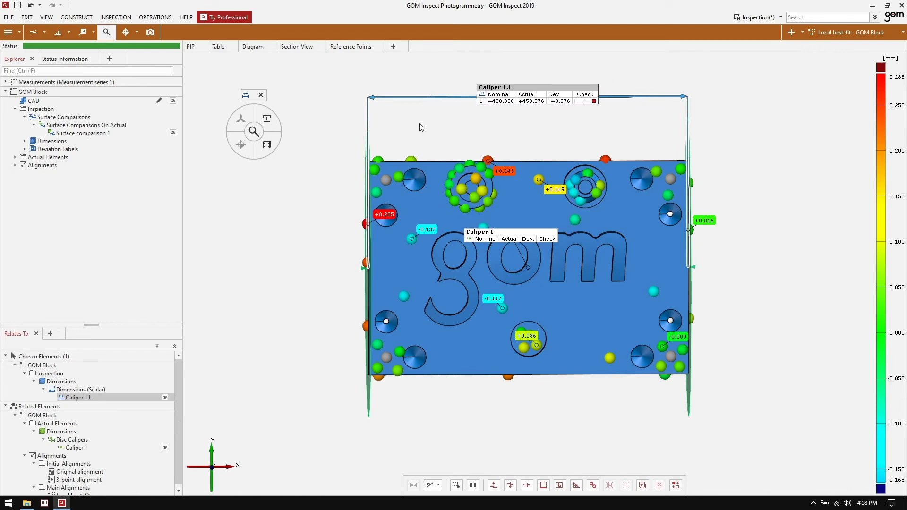
{"action": "left_click", "coordinate": [560, 138]}
- Nudge the Caliper 1 label slightly left and hide Caliper 1 from the view
{"action": "left_click", "coordinate": [513, 233]}
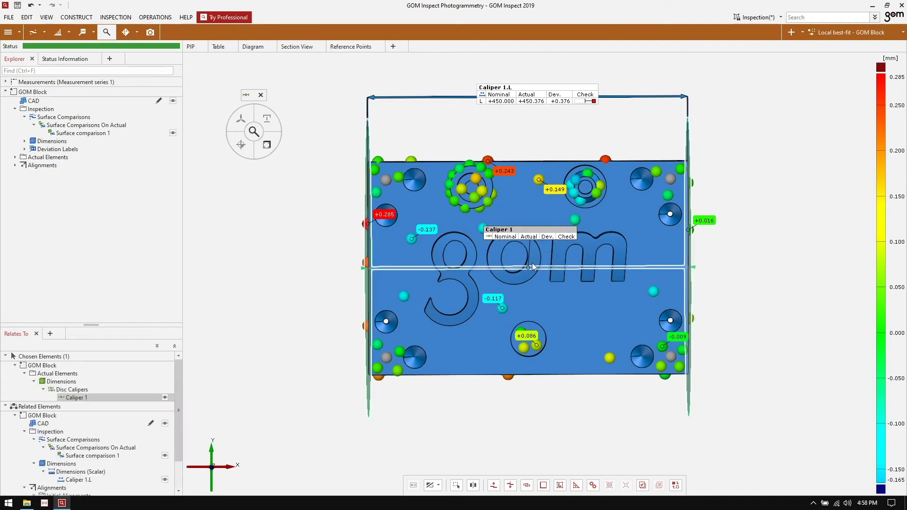
{"action": "left_click_drag", "start_coordinate": [541, 238], "coordinate": [534, 237]}
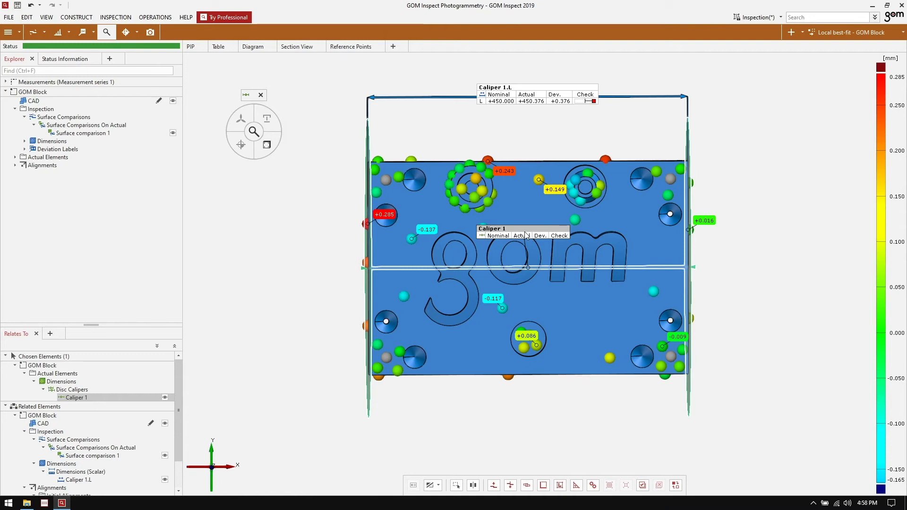
{"action": "left_click", "coordinate": [164, 398]}
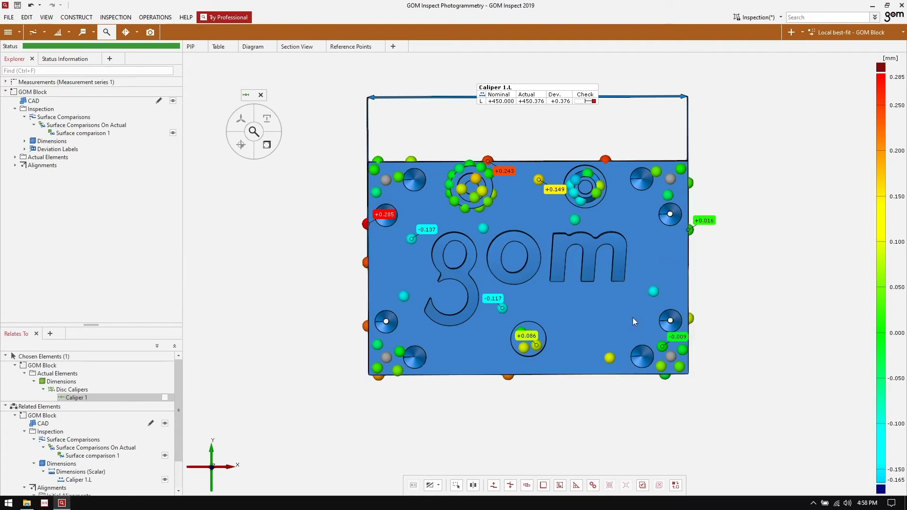
{"action": "right_click_drag", "start_coordinate": [625, 316], "coordinate": [609, 338]}
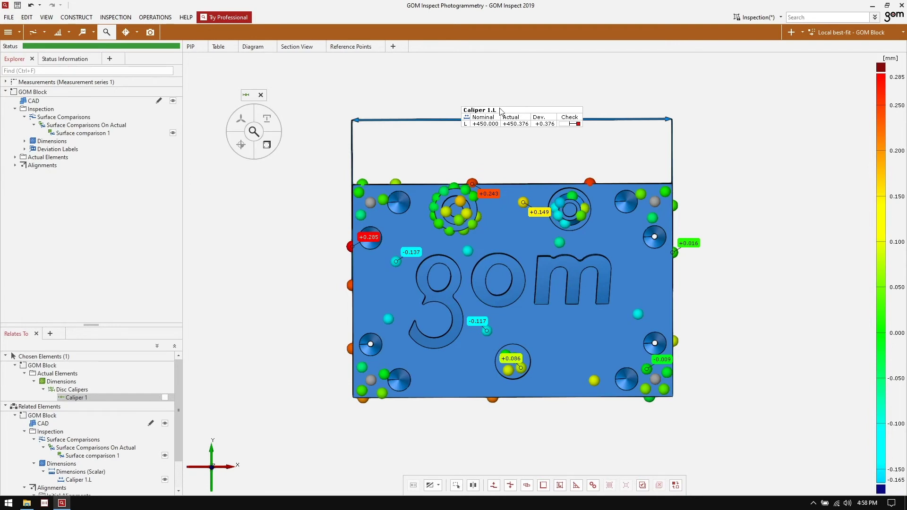
- Snap to the front view, settle the Caliper 1.L label above the block, then tilt and zoom toward the ring
{"action": "left_click_drag", "start_coordinate": [531, 116], "coordinate": [520, 119]}
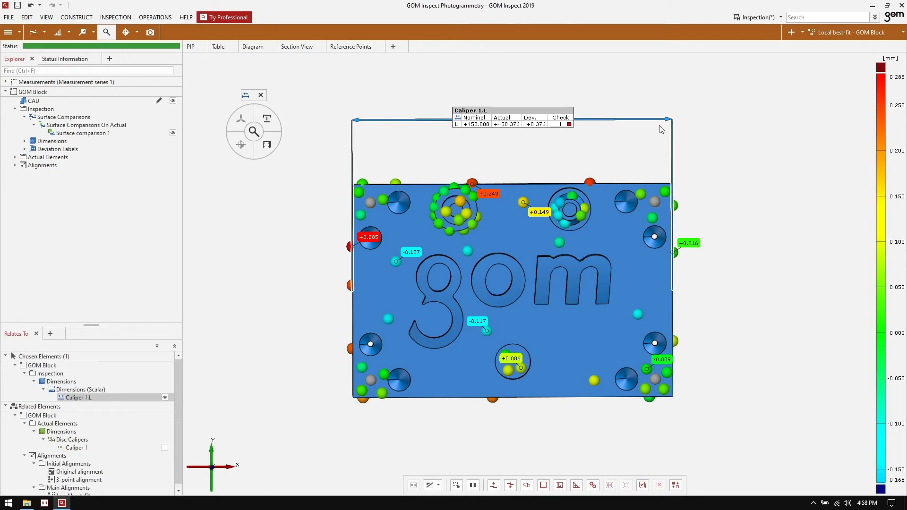
{"action": "mouse_move", "coordinate": [234, 417]}
{"action": "left_click", "coordinate": [544, 485]}
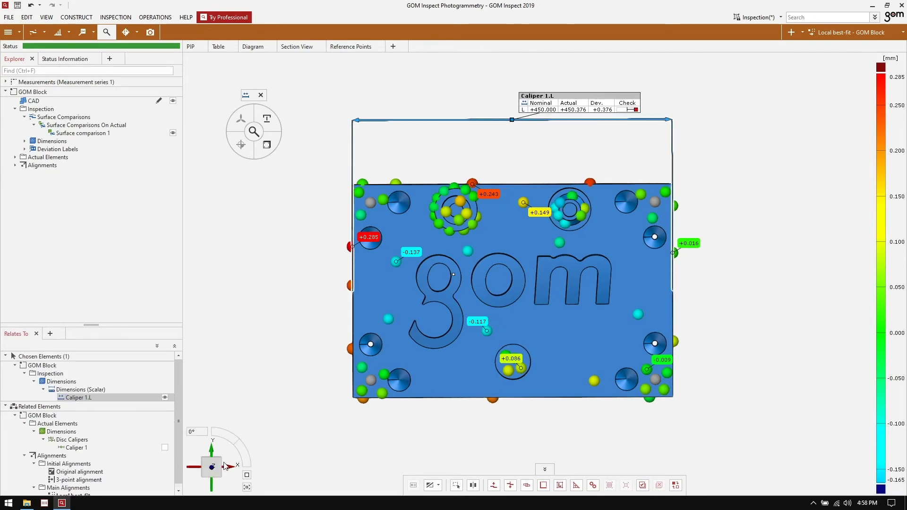
{"action": "left_click_drag", "start_coordinate": [582, 107], "coordinate": [518, 122]}
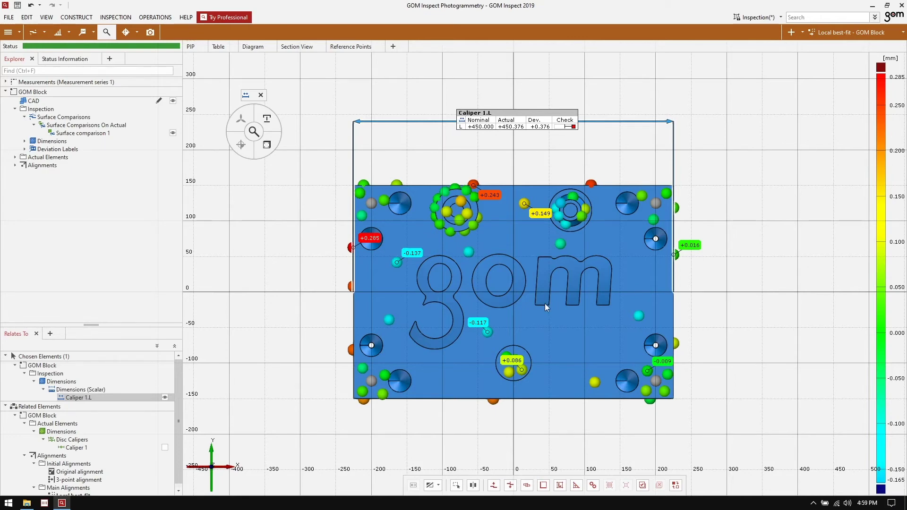
{"action": "left_click_drag", "start_coordinate": [545, 304], "coordinate": [505, 267]}
{"action": "scroll", "coordinate": [505, 267], "scroll_direction": "up", "scroll_amount": 5}
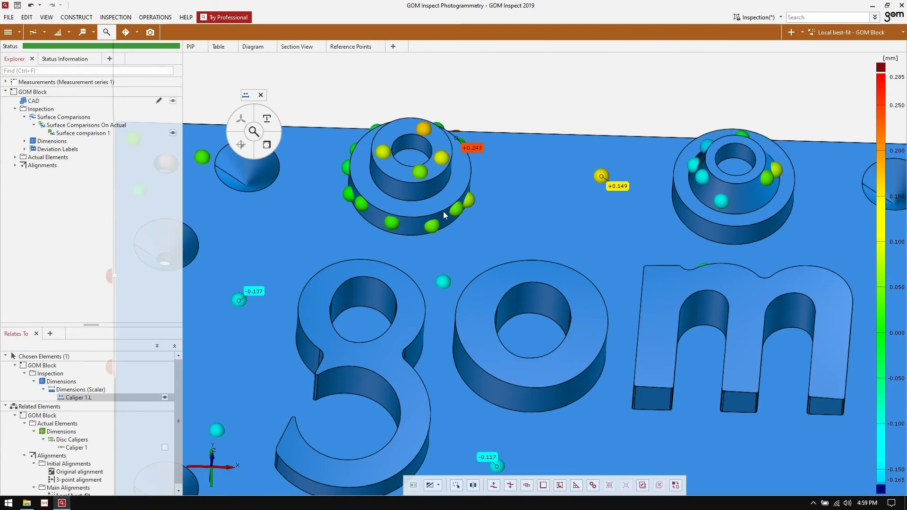
- Construct Cylinder 1 as an Auto Cylinder (Nominal) on the left raised ring, with its label above the ring
{"action": "left_click", "coordinate": [86, 18]}
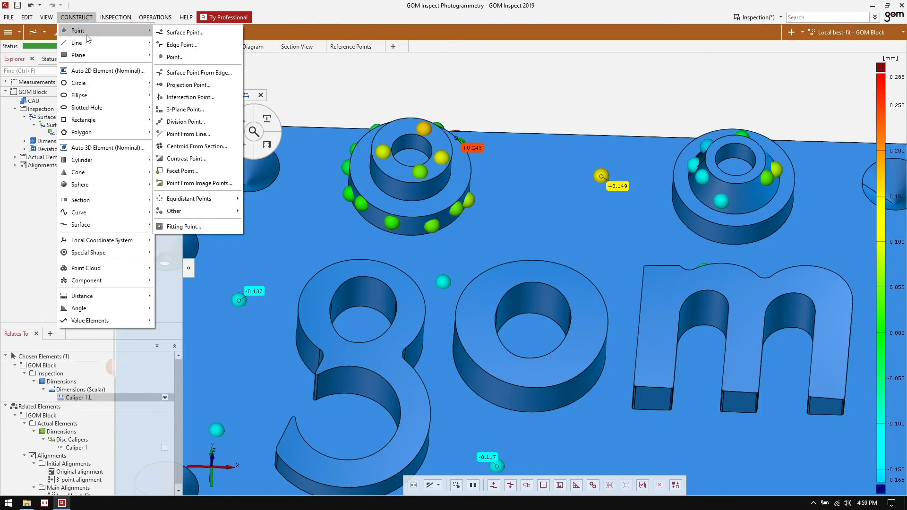
{"action": "mouse_move", "coordinate": [103, 159]}
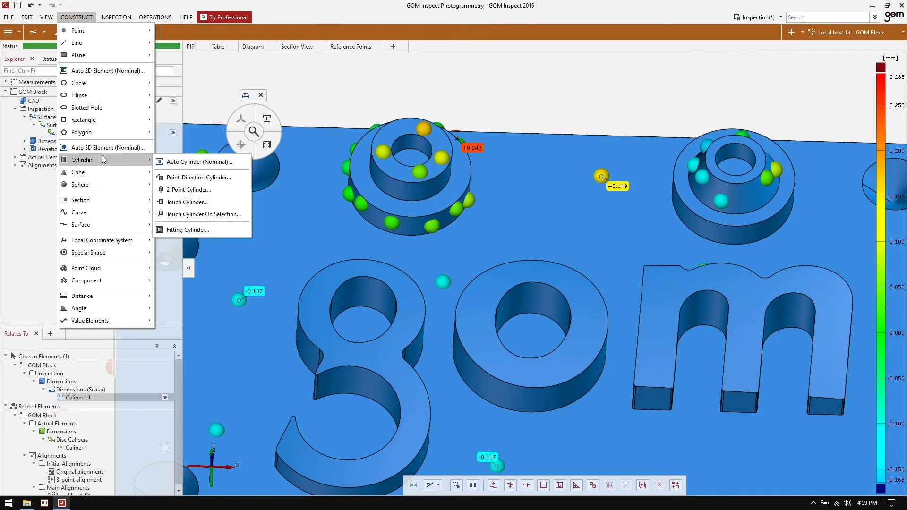
{"action": "left_click", "coordinate": [199, 162]}
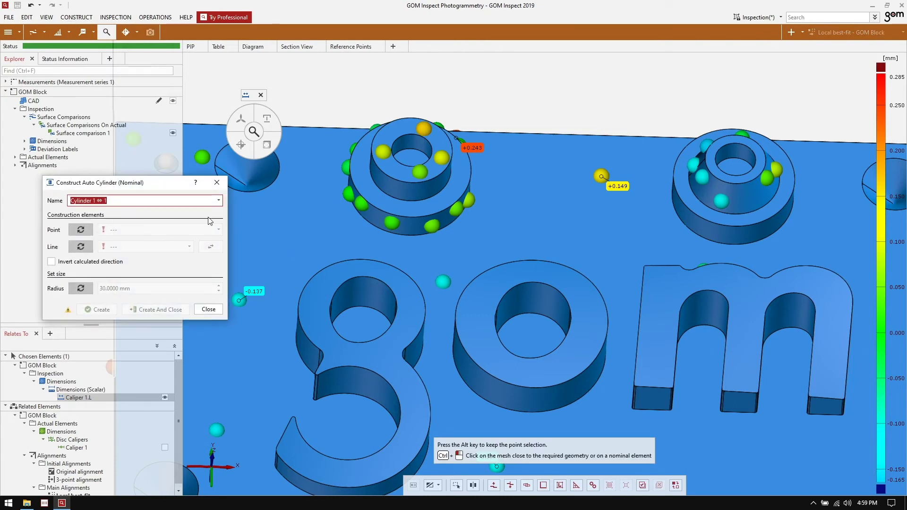
{"action": "left_click", "coordinate": [218, 200]}
{"action": "left_click", "coordinate": [191, 218]}
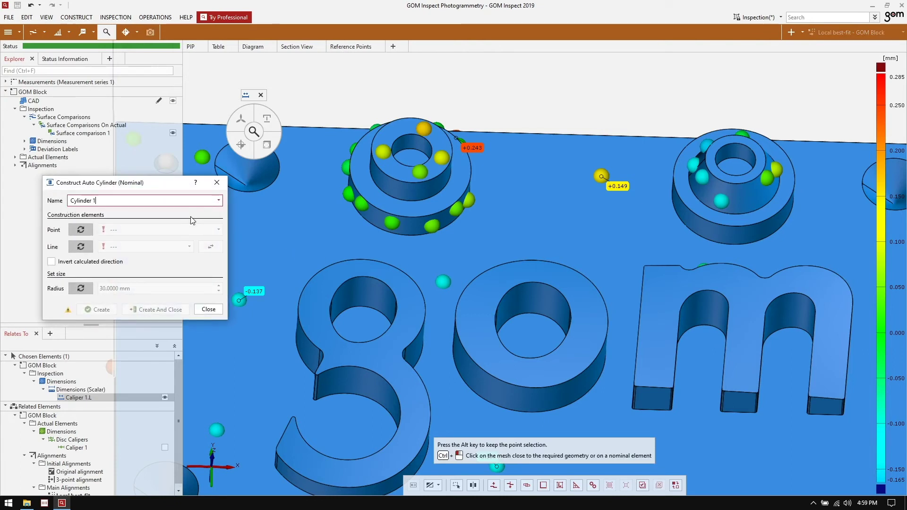
{"action": "left_click", "coordinate": [402, 224], "text": "ctrl"}
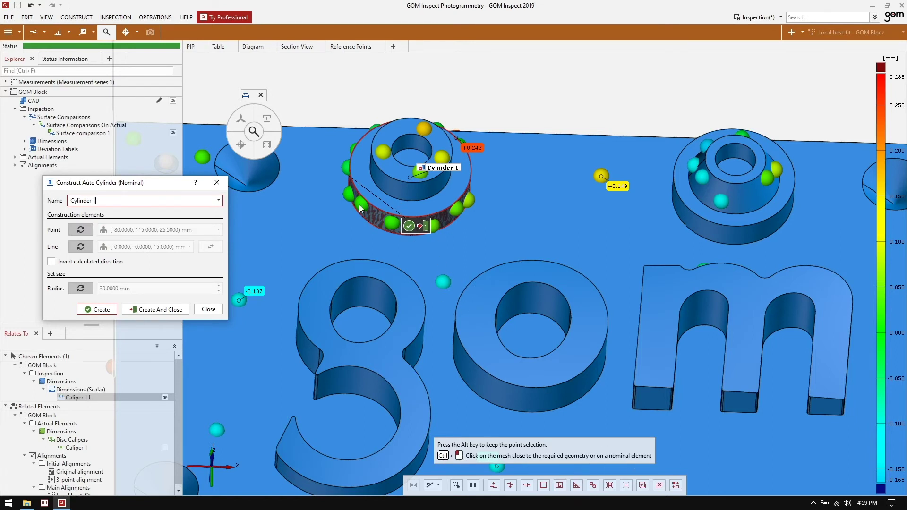
{"action": "left_click", "coordinate": [150, 309]}
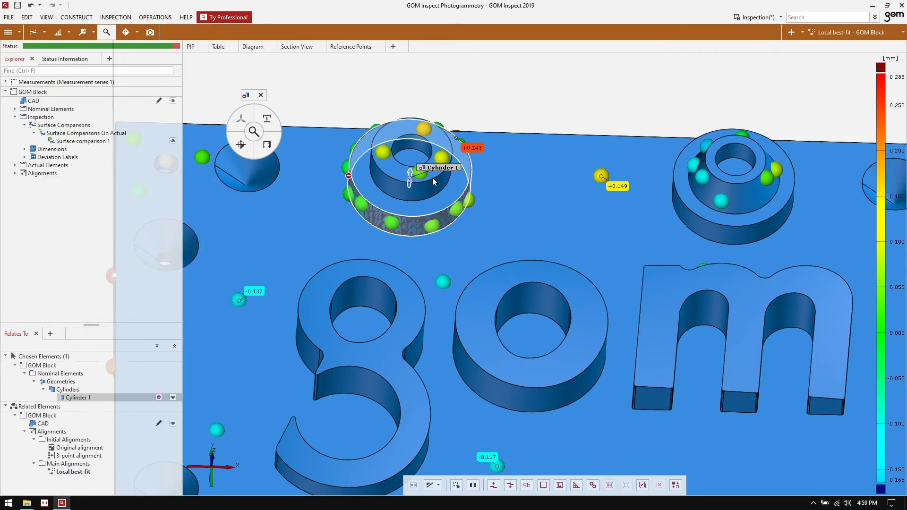
{"action": "left_click_drag", "start_coordinate": [438, 171], "coordinate": [392, 101]}
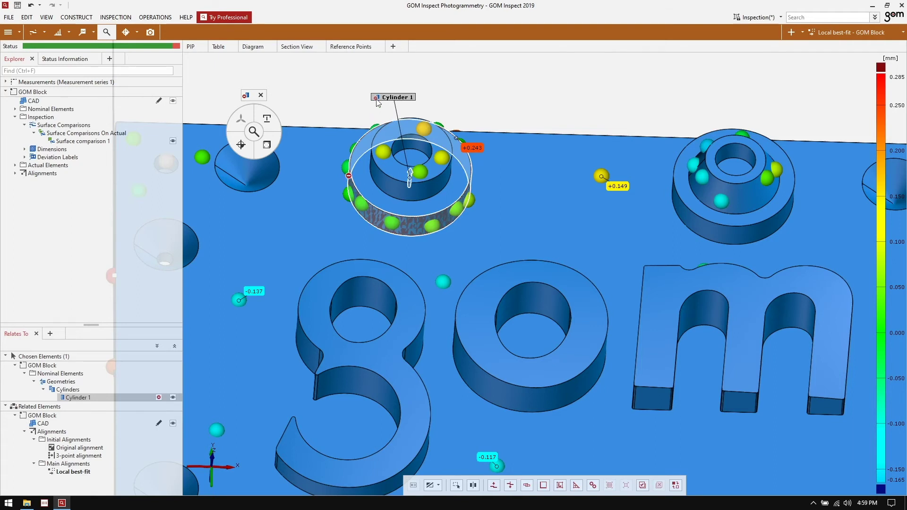
- Show Cylinder 1's status information and its possible Measuring Principle actions
{"action": "left_click", "coordinate": [177, 47]}
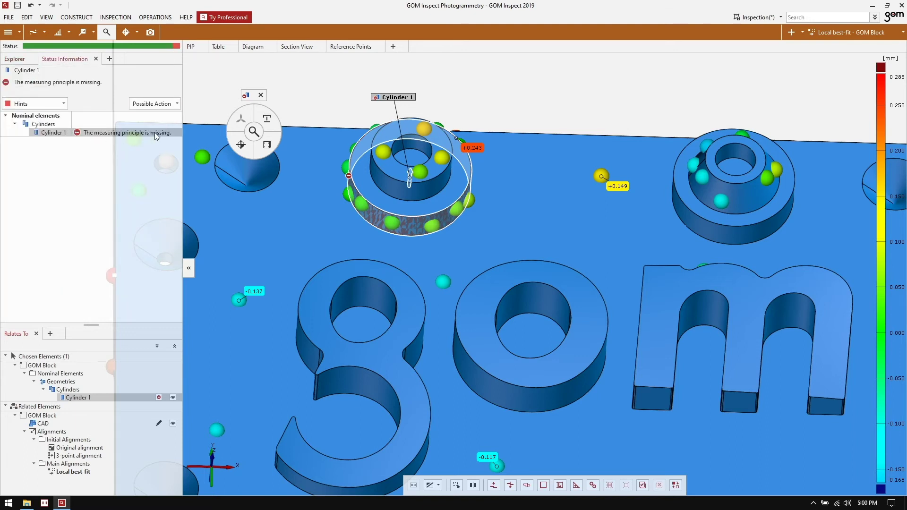
{"action": "left_click", "coordinate": [170, 104]}
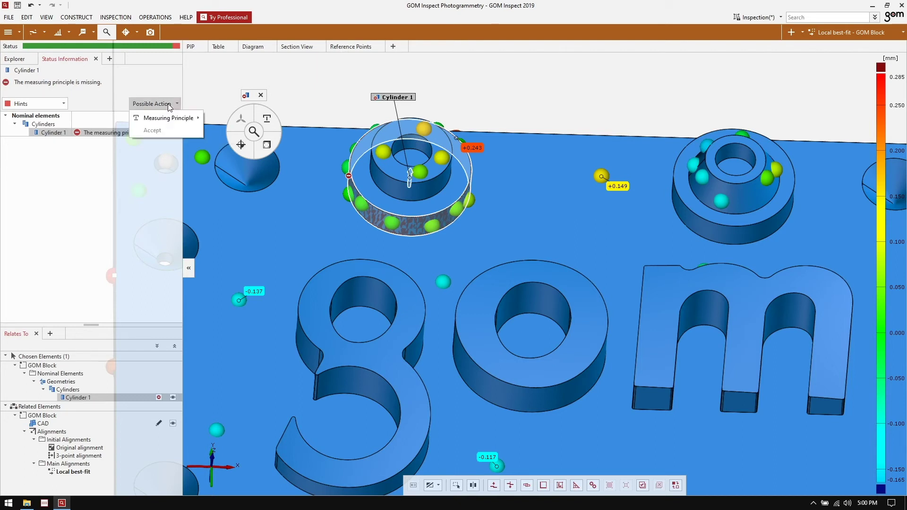
{"action": "mouse_move", "coordinate": [168, 118]}
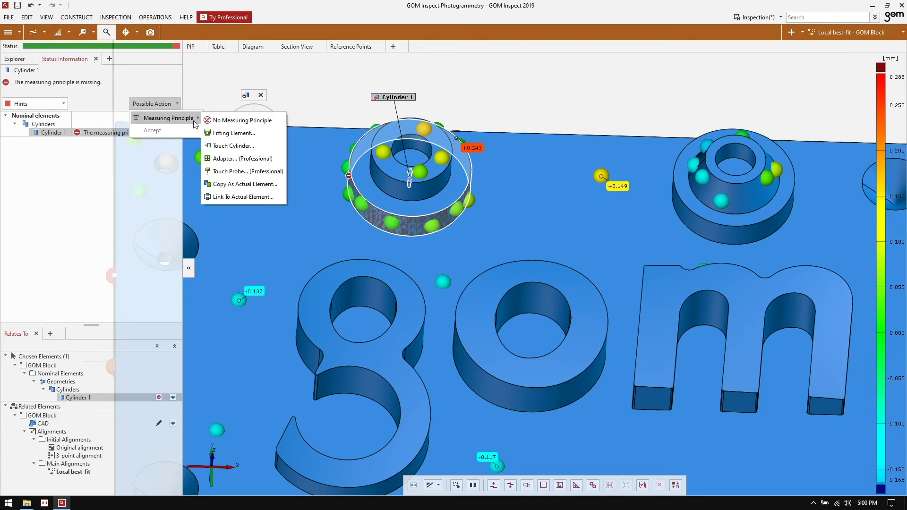
- Fit Cylinder 1 to the reference points with a Gaussian best-fit, using only points within 3 sigma
{"action": "left_click", "coordinate": [243, 134]}
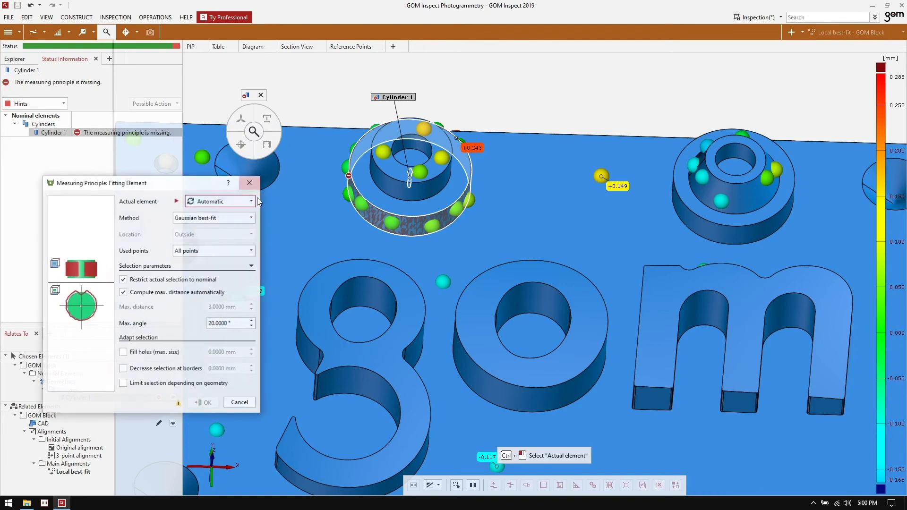
{"action": "left_click", "coordinate": [235, 203]}
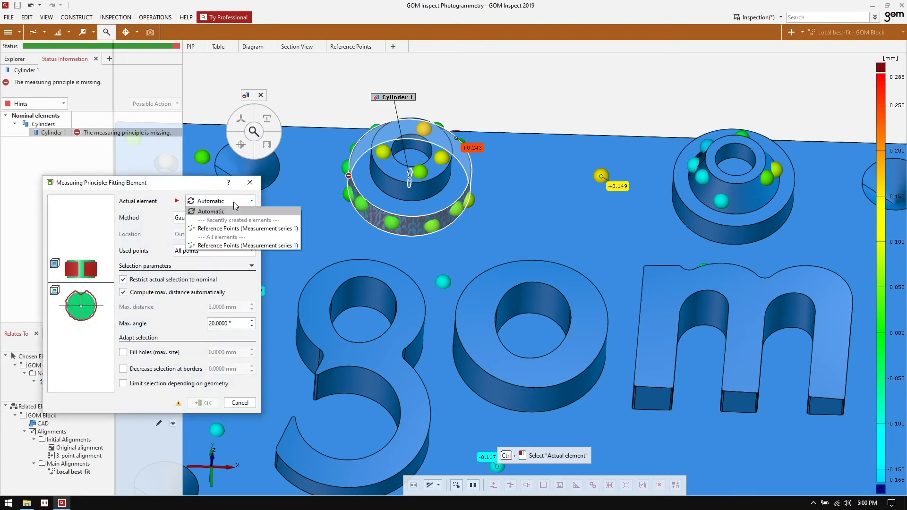
{"action": "left_click", "coordinate": [236, 229]}
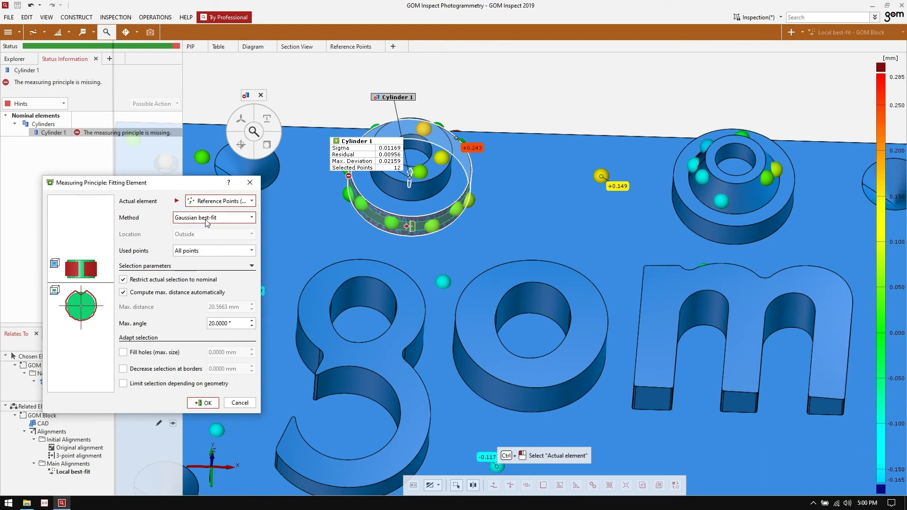
{"action": "left_click", "coordinate": [215, 251]}
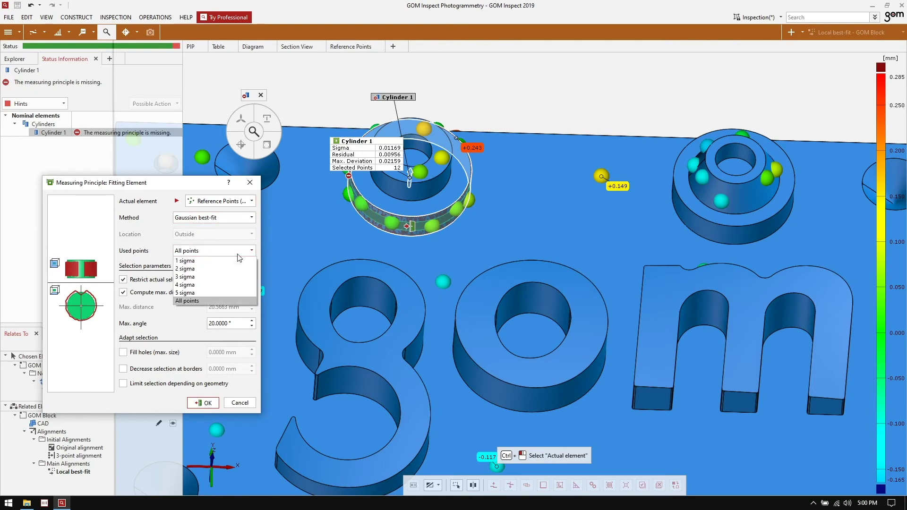
{"action": "left_click", "coordinate": [189, 293]}
{"action": "left_click", "coordinate": [203, 253]}
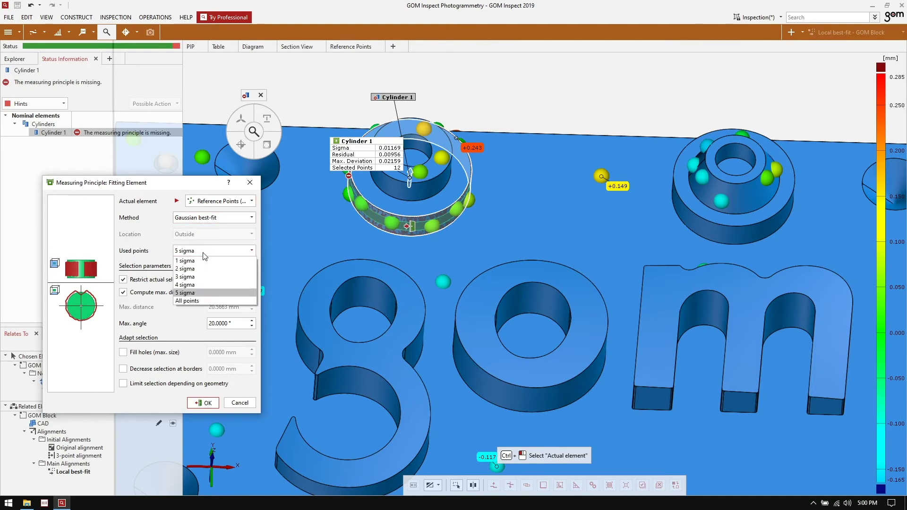
{"action": "left_click", "coordinate": [198, 278]}
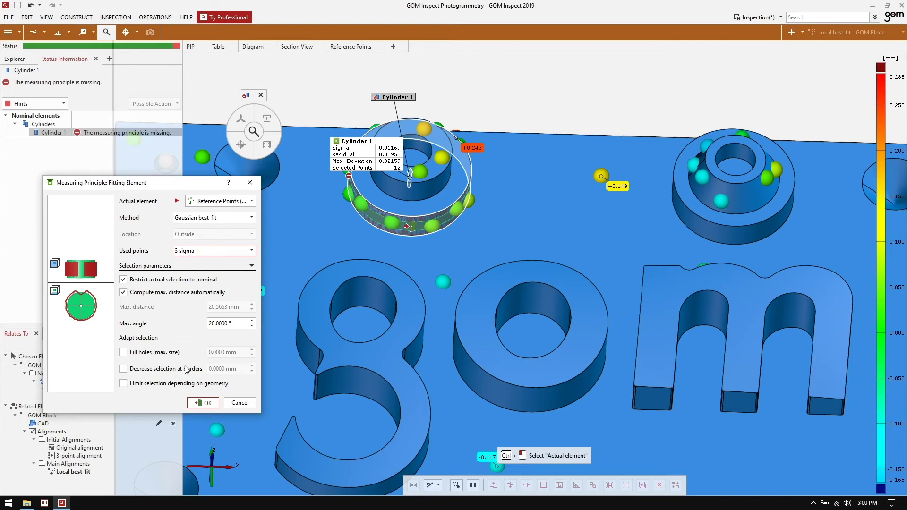
{"action": "left_click", "coordinate": [195, 402]}
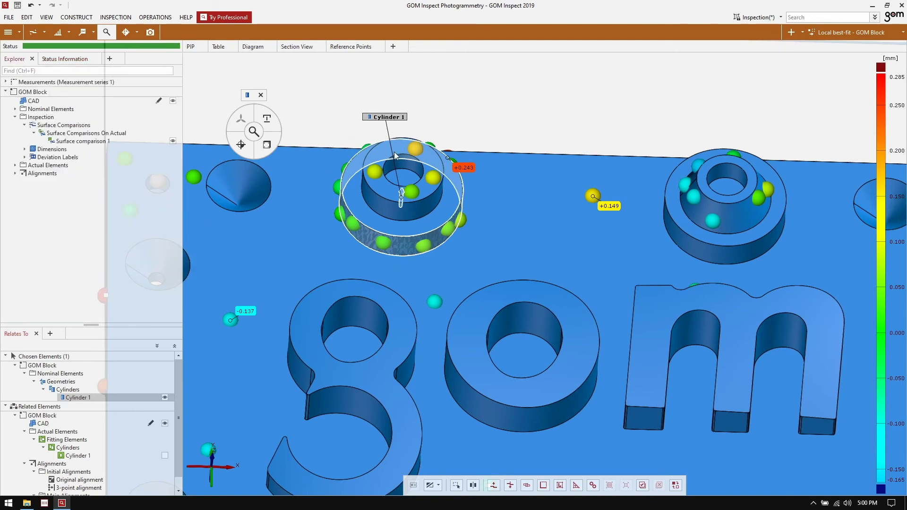
- Add a ±0.1 mm diameter check to Cylinder 1 (60.021 vs 60.000 nominal) and reposition its label
{"action": "left_click", "coordinate": [267, 145]}
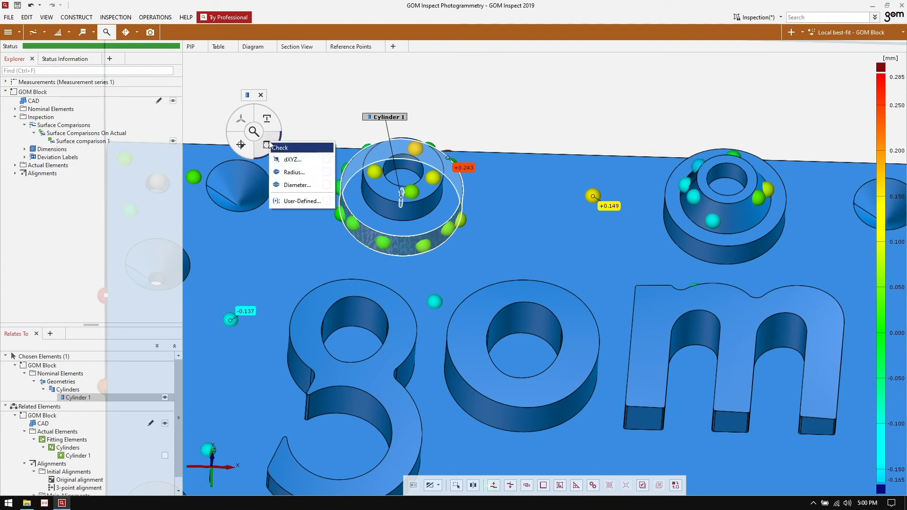
{"action": "left_click", "coordinate": [297, 185]}
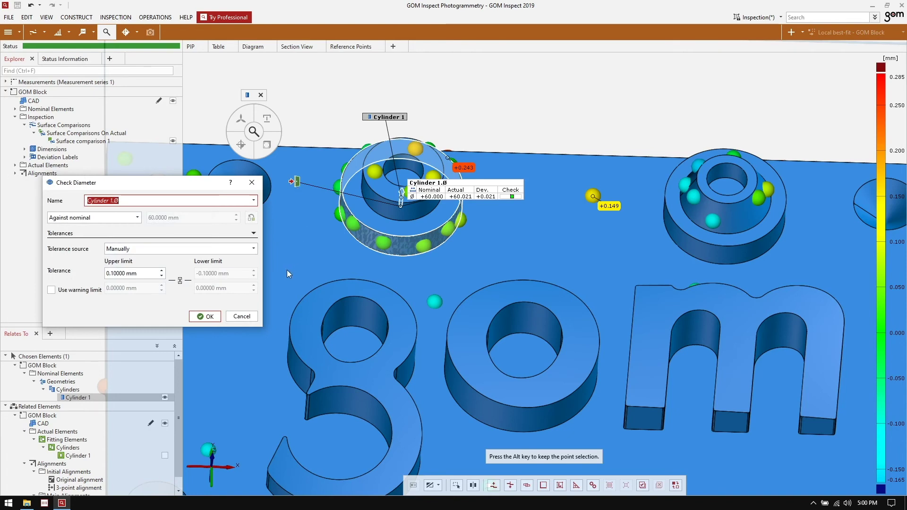
{"action": "left_click", "coordinate": [206, 317]}
{"action": "left_click_drag", "start_coordinate": [388, 113], "coordinate": [363, 98]}
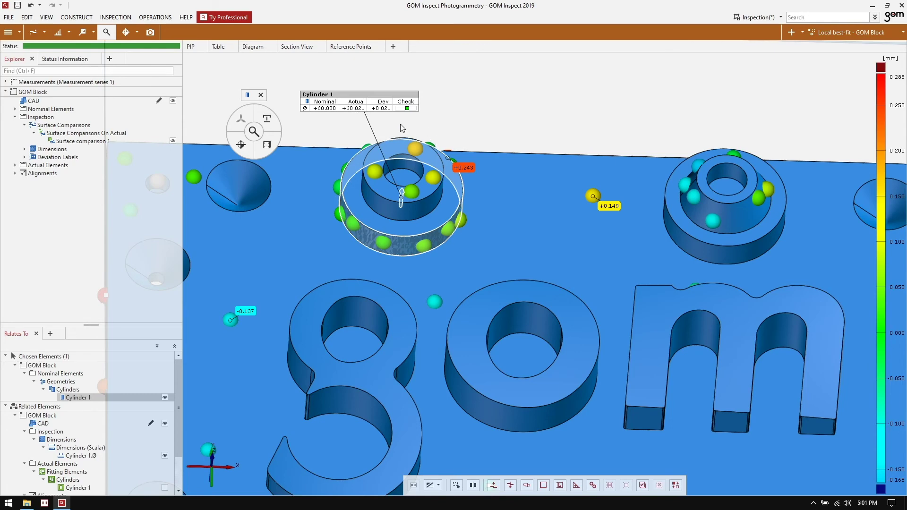
- Turn the view to look down on the whole block and start a report page
{"action": "scroll", "coordinate": [429, 211], "scroll_direction": "down", "scroll_amount": 3}
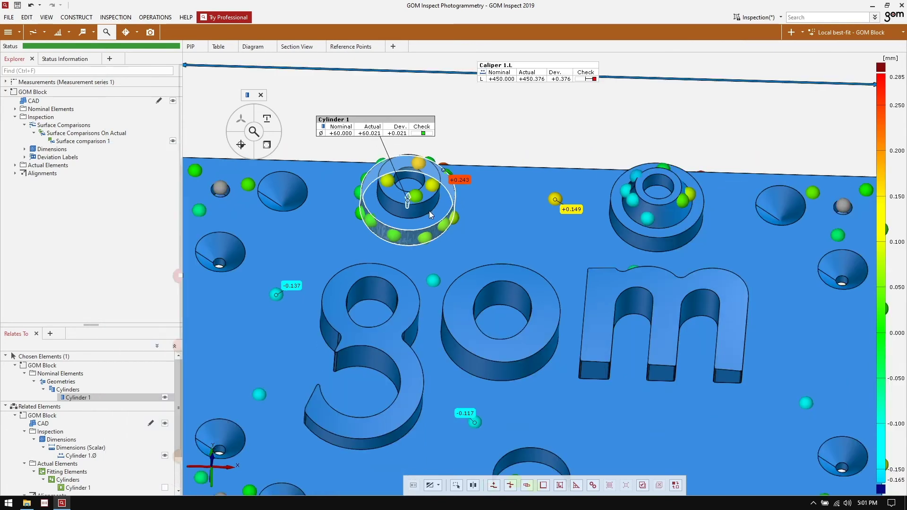
{"action": "left_click_drag", "start_coordinate": [458, 219], "coordinate": [489, 280]}
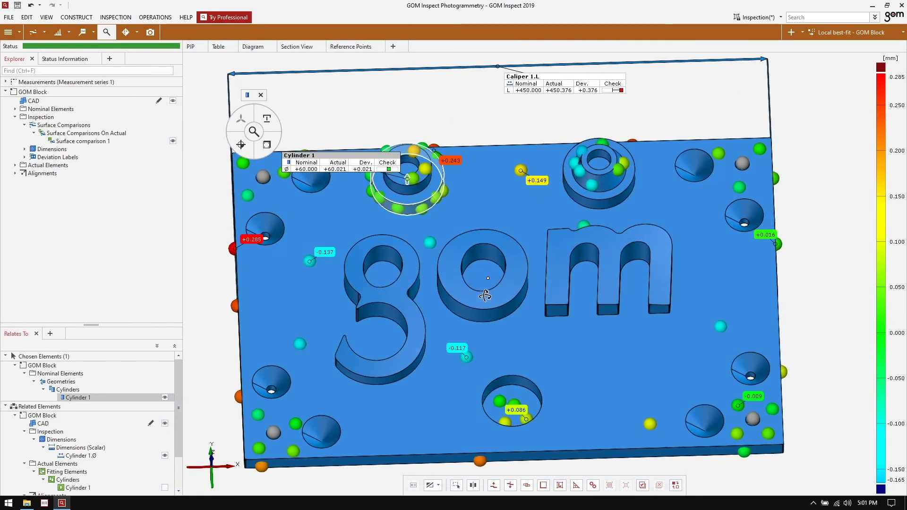
{"action": "left_click_drag", "start_coordinate": [490, 279], "coordinate": [520, 280]}
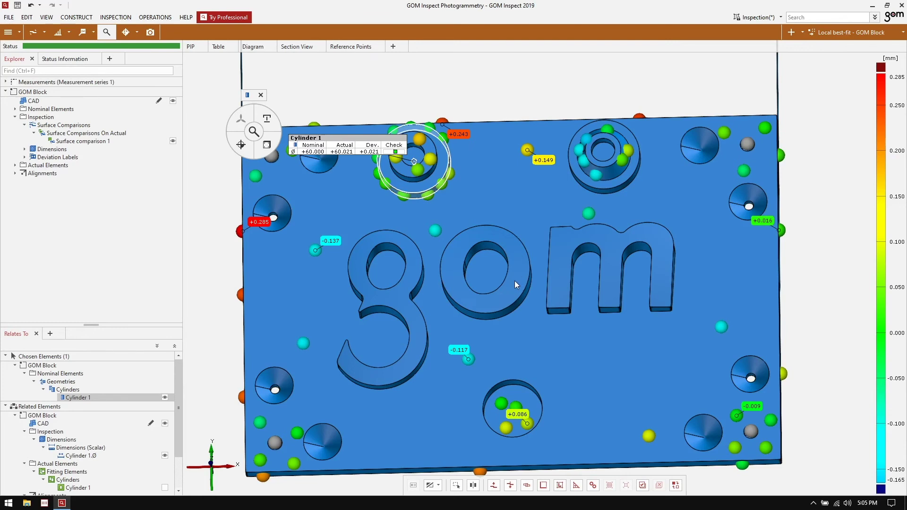
{"action": "left_click", "coordinate": [150, 33]}
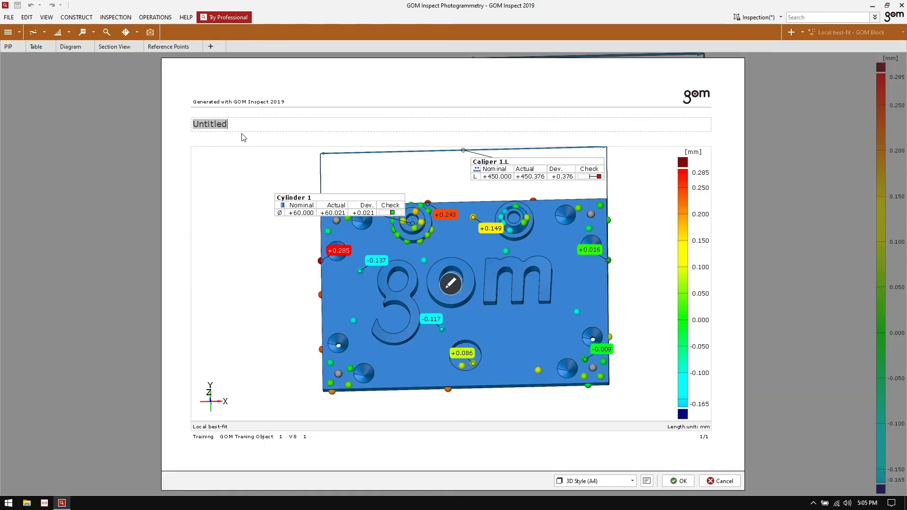
- Title the report page 'Basic Inspection' and set its 3D view straight-on with millimetre rulers
{"action": "type", "text": "V"}
{"action": "type", "text": "asic Inspection"}
{"action": "left_click", "coordinate": [450, 283]}
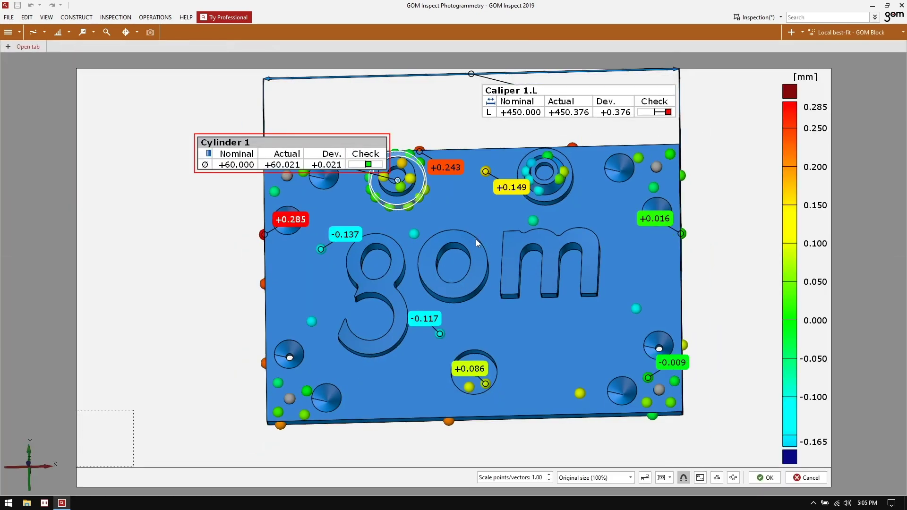
{"action": "left_click_drag", "start_coordinate": [465, 258], "coordinate": [338, 372]}
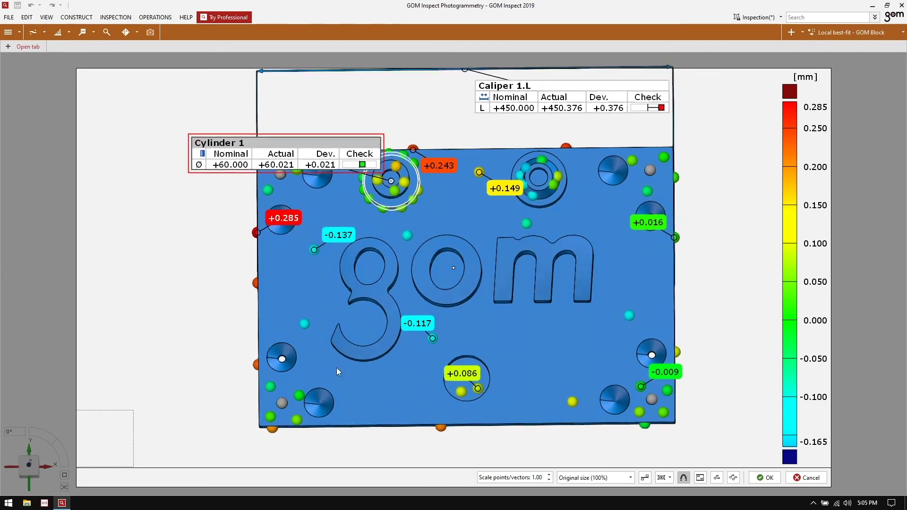
{"action": "key", "text": "0"}
- Place the Caliper 1.L and Cylinder 1 labels above the block and keep the report page
{"action": "left_click_drag", "start_coordinate": [535, 106], "coordinate": [440, 86]}
{"action": "left_click_drag", "start_coordinate": [296, 177], "coordinate": [449, 137]}
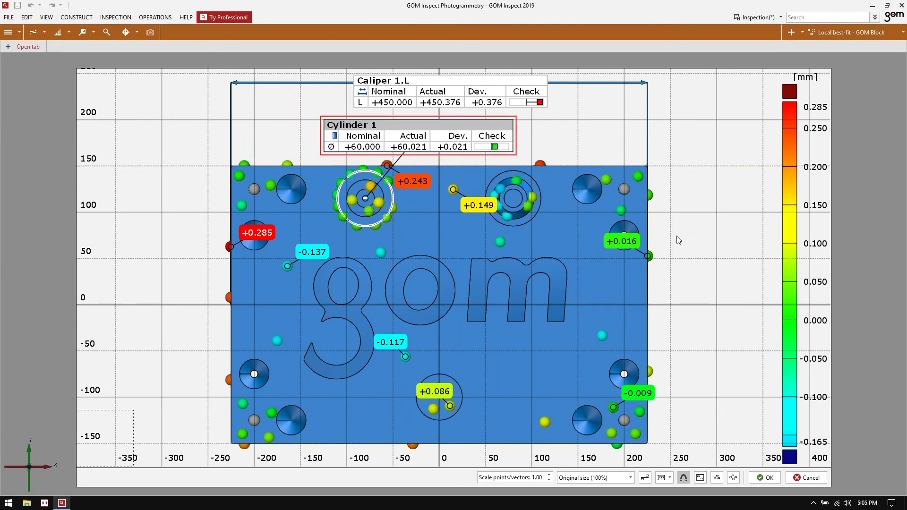
{"action": "left_click", "coordinate": [709, 254]}
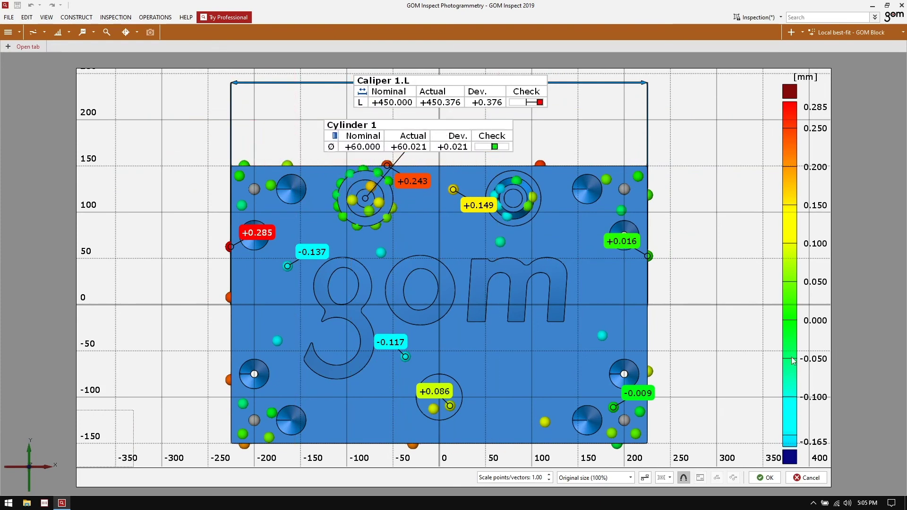
{"action": "left_click", "coordinate": [765, 478]}
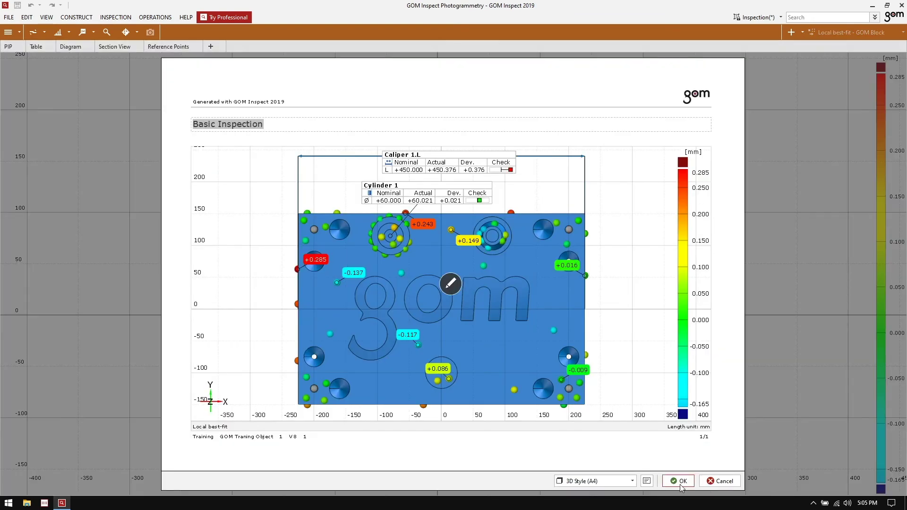
{"action": "left_click", "coordinate": [681, 481]}
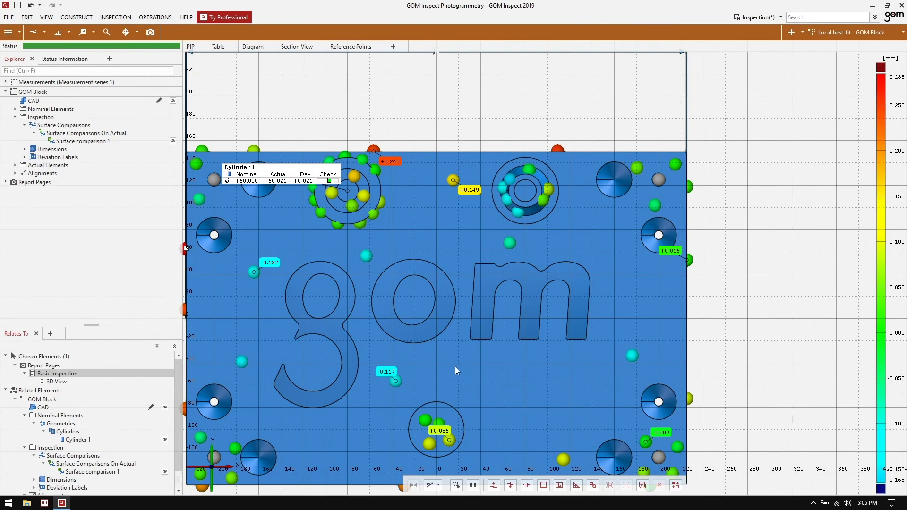
{"action": "scroll", "coordinate": [432, 369], "scroll_direction": "down", "scroll_amount": 3}
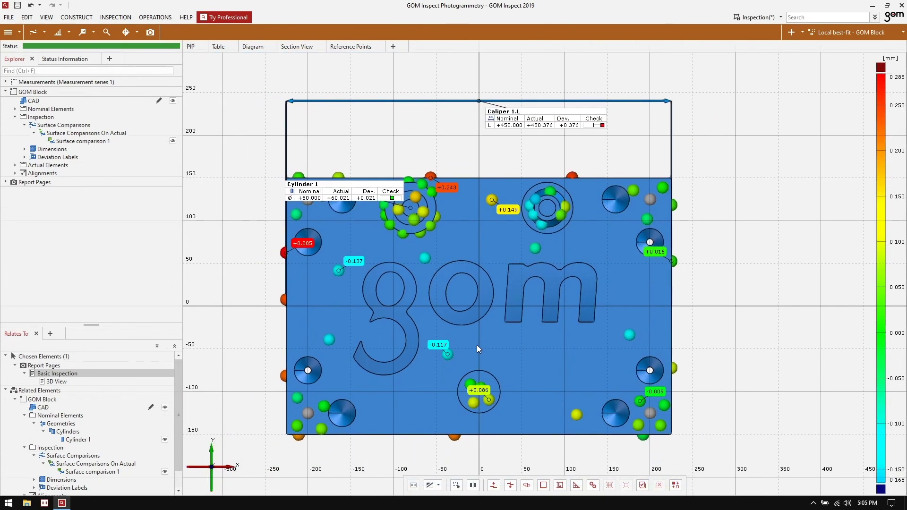